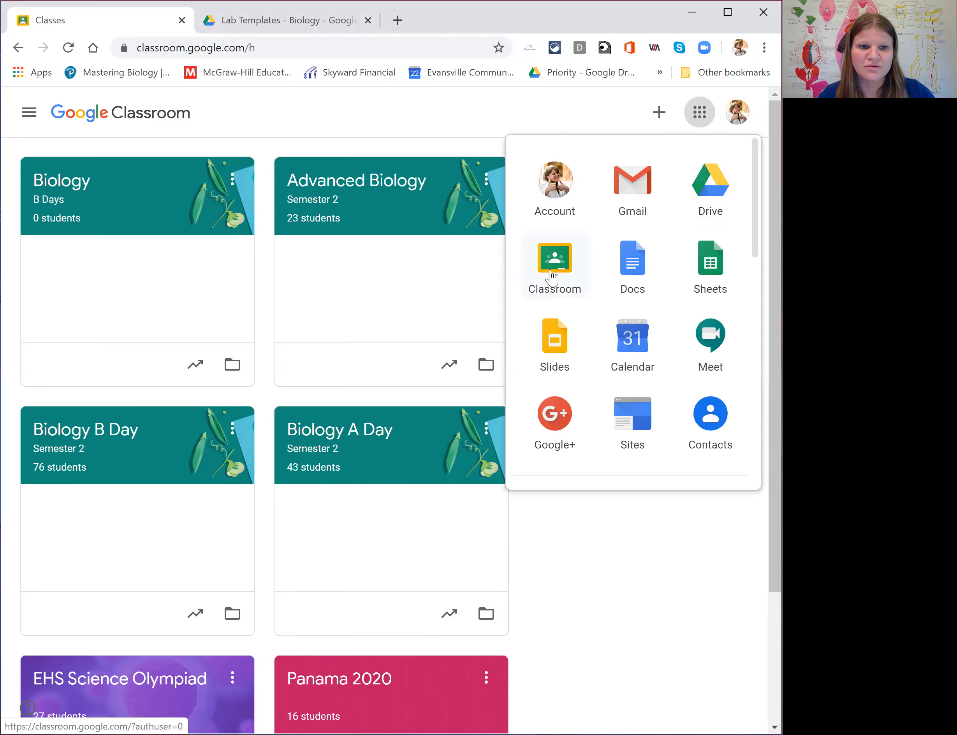
# Step: Open the Biology B Days class in Google Classroom and go to its Classwork page
pyautogui.click(556, 284)
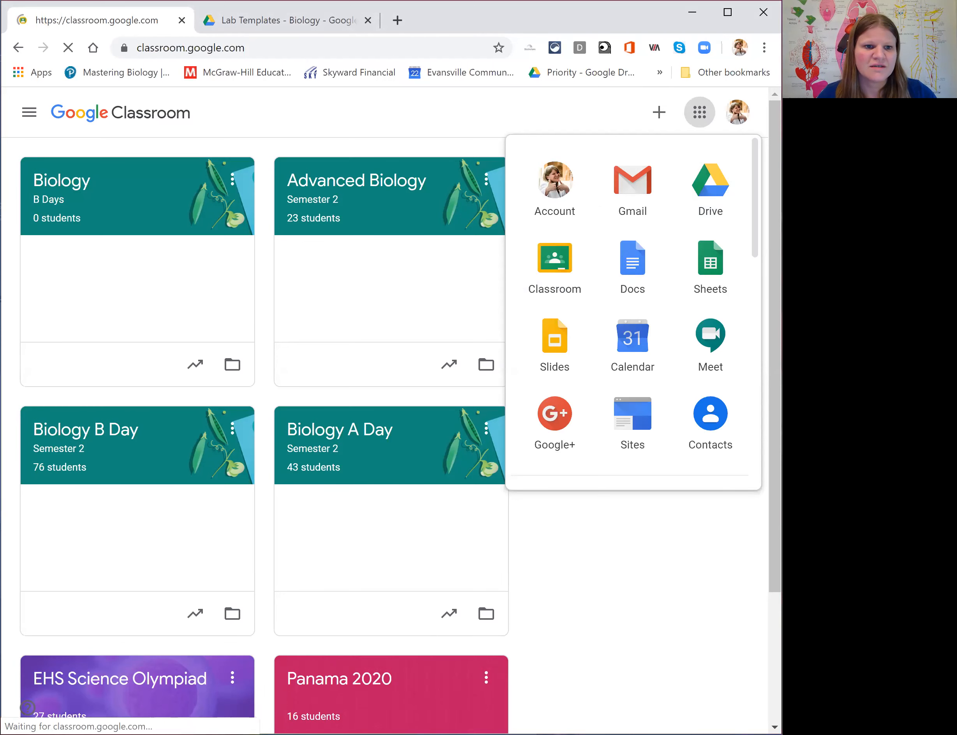
pyautogui.click(59, 185)
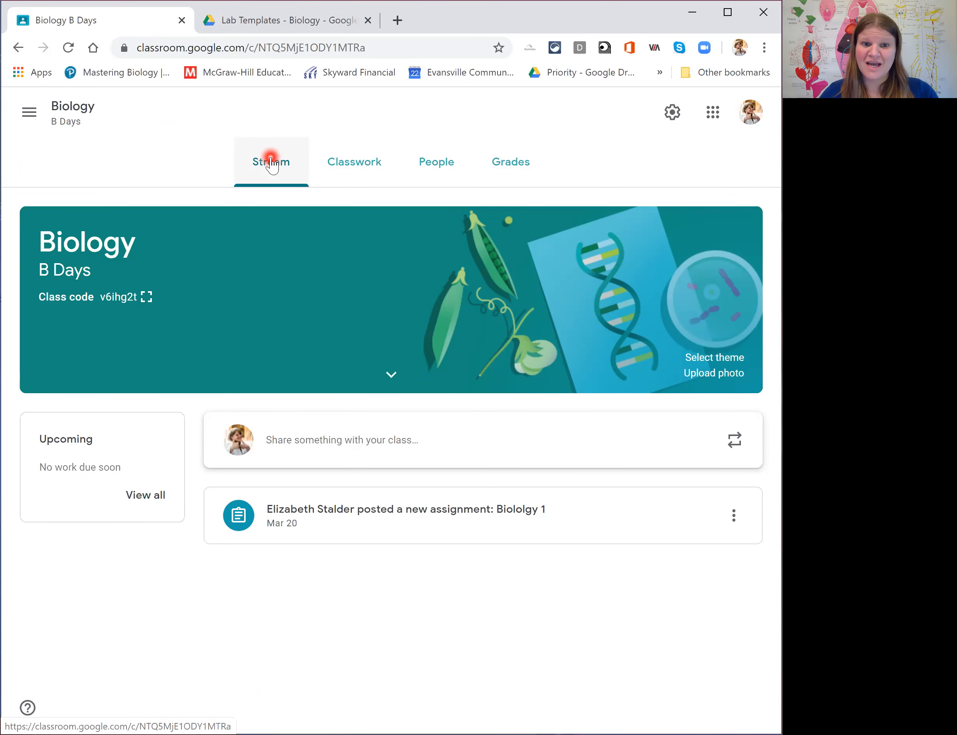
pyautogui.click(351, 171)
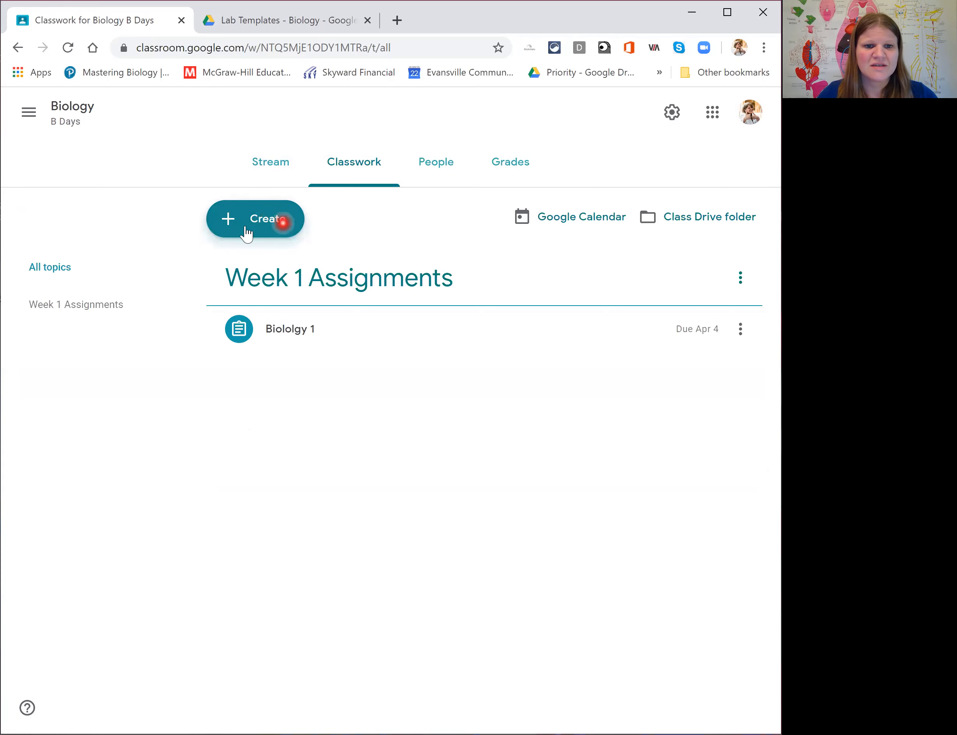
# Step: Create a new assignment titled "Week 2"
pyautogui.click(268, 220)
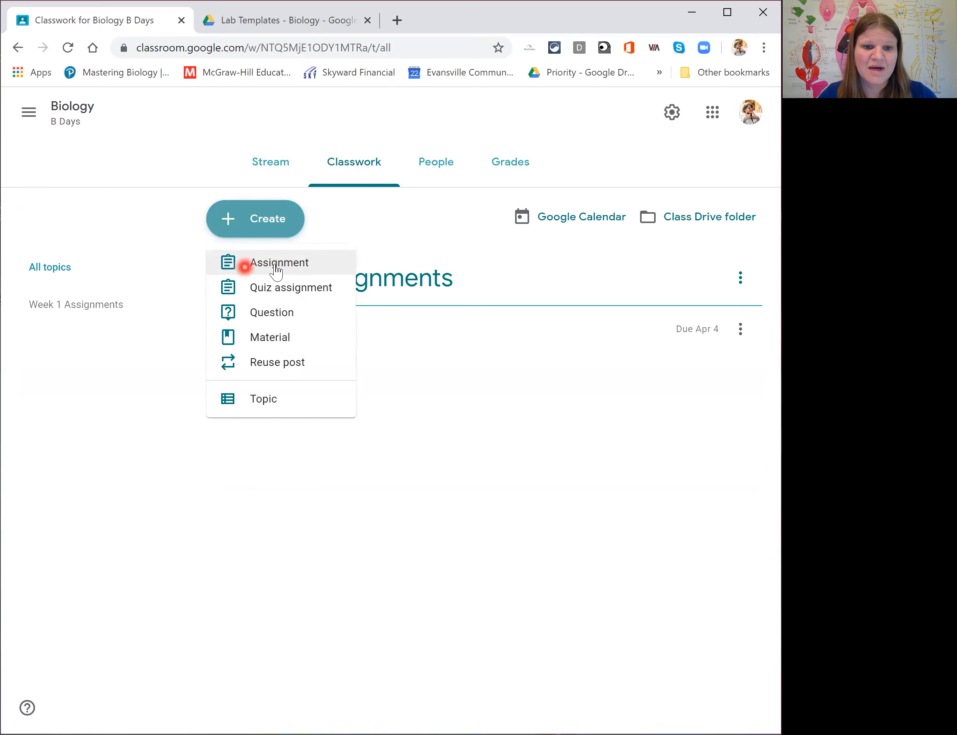
pyautogui.click(308, 266)
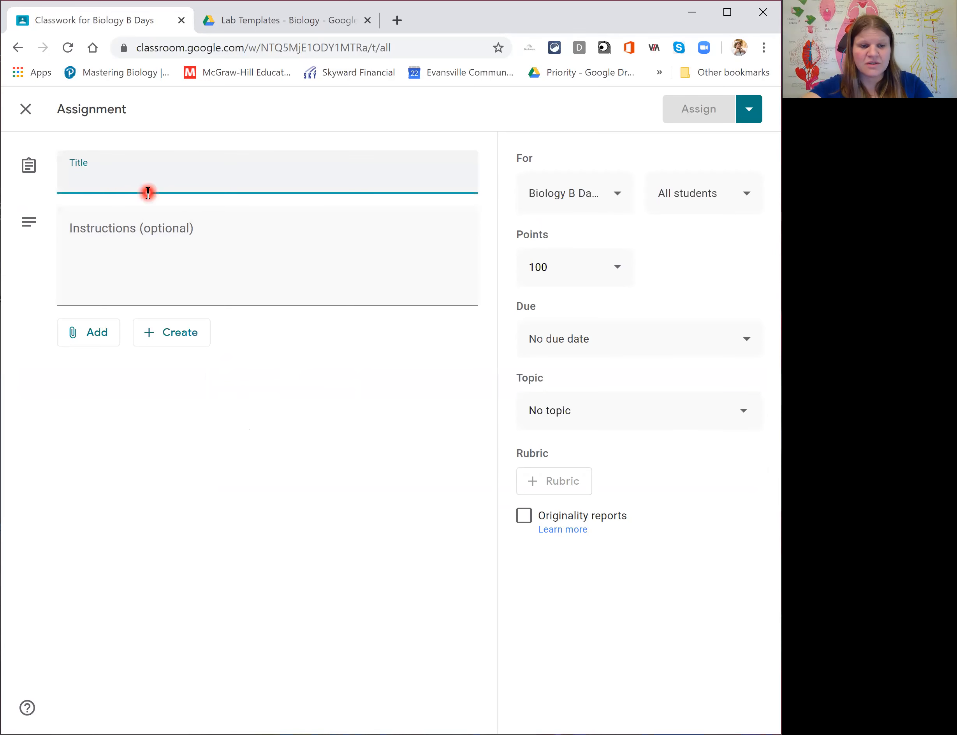
pyautogui.write('Week 2')
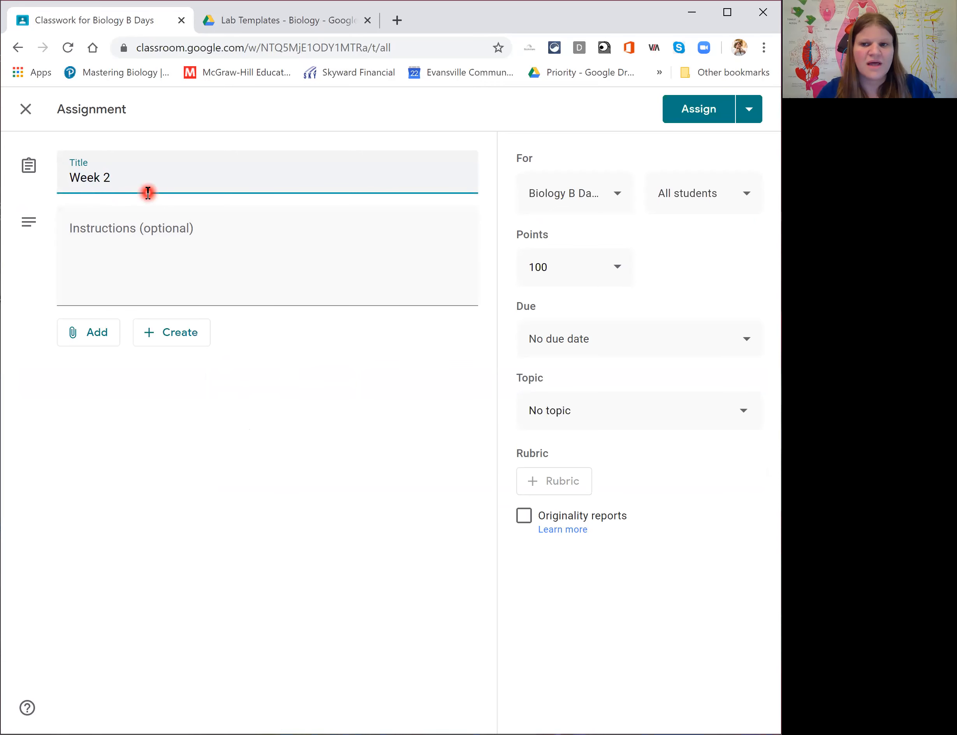
# Step: Write the assignment instructions as two lines: "Watch video!" and "Fill out sheet!"
pyautogui.click(175, 242)
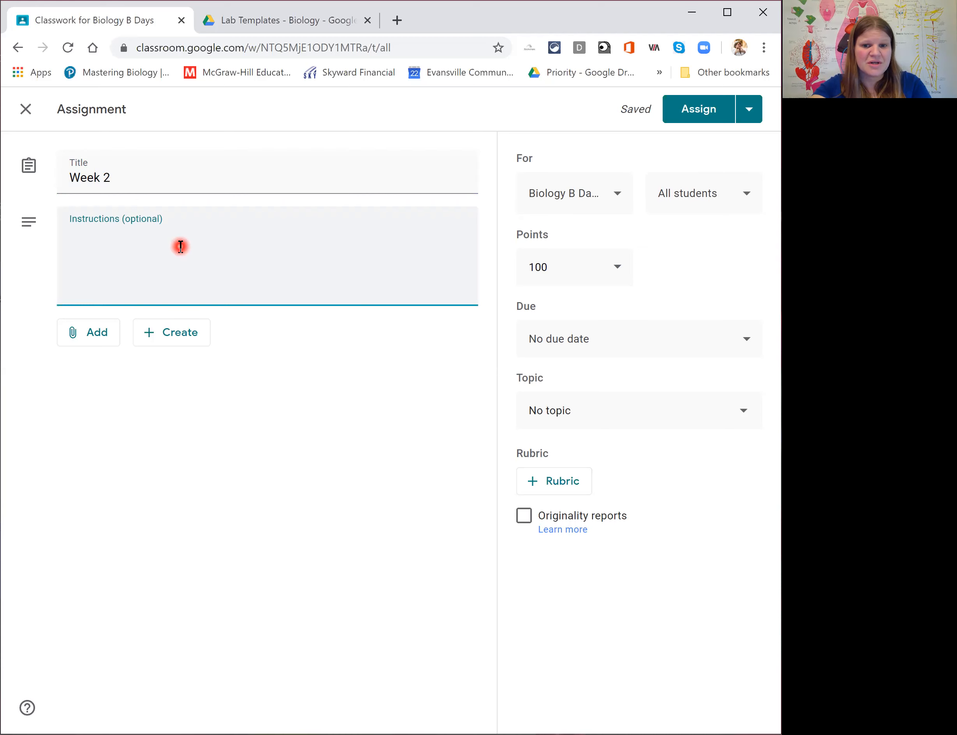
pyautogui.write('W')
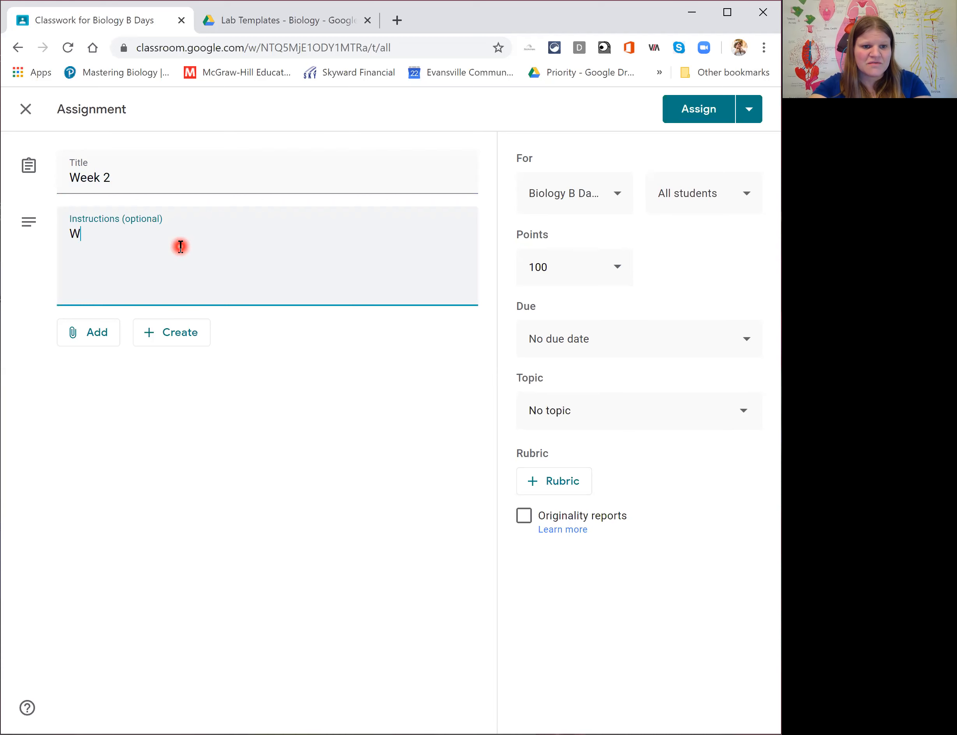
pyautogui.write('atch bide')
pyautogui.press('BackSpace')
pyautogui.press('BackSpace')
pyautogui.press('BackSpace')
pyautogui.press('BackSpace')
pyautogui.write('video!')
pyautogui.press('Return')
pyautogui.write('Fill out sheet!')
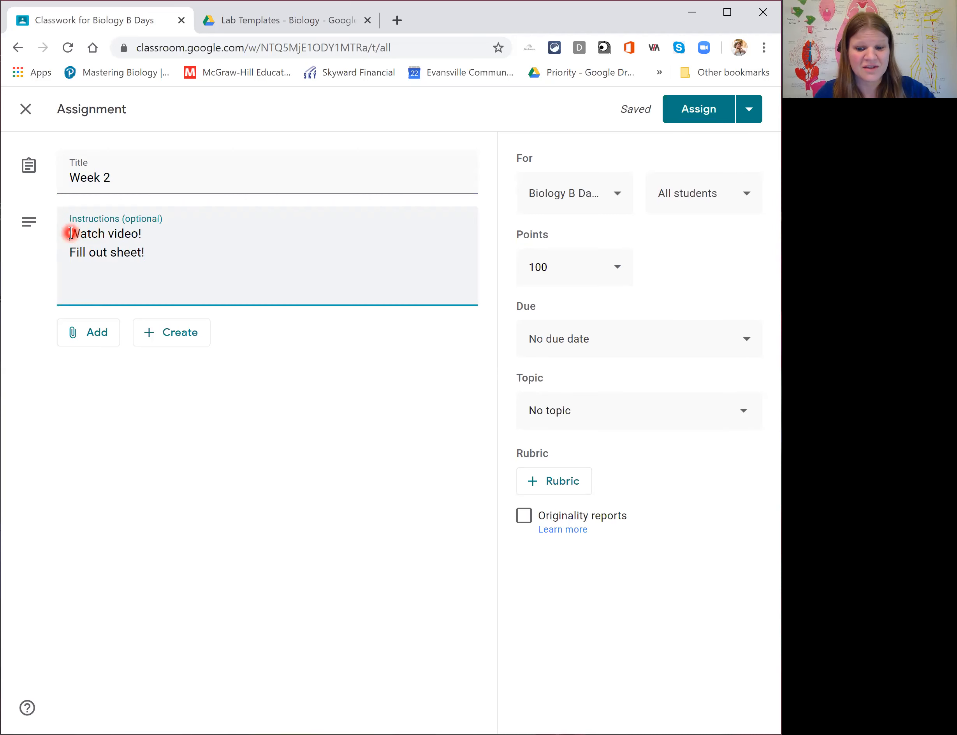
# Step: Put a hyphen in front of each of the two instruction lines
pyautogui.click(71, 233)
pyautogui.write('-')
pyautogui.click(66, 251)
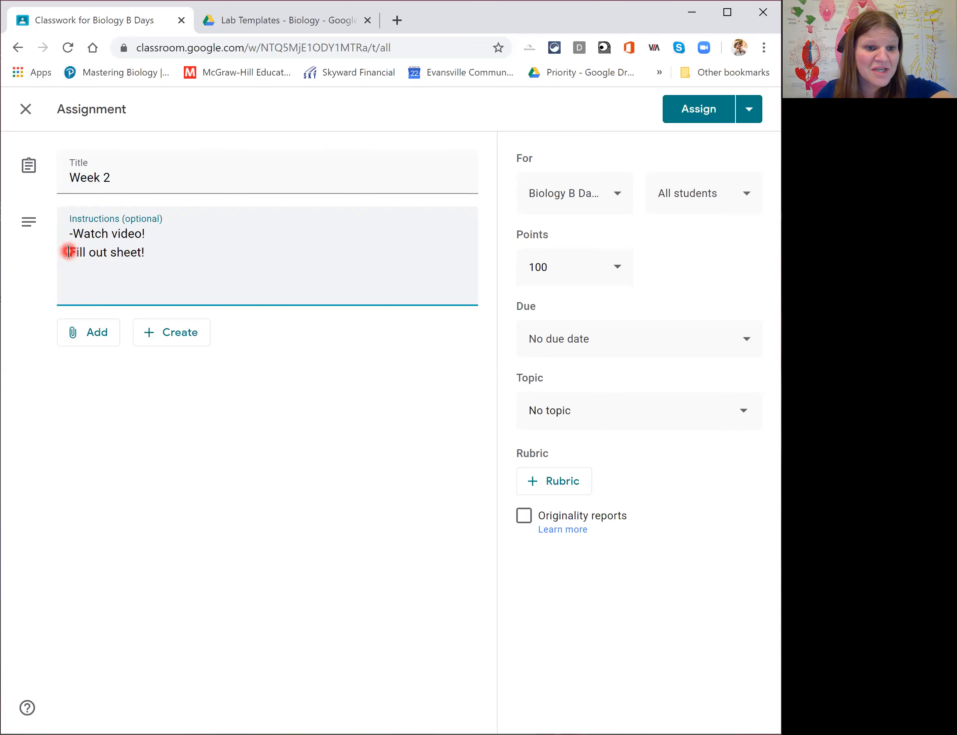
pyautogui.write('-')
pyautogui.click(147, 254)
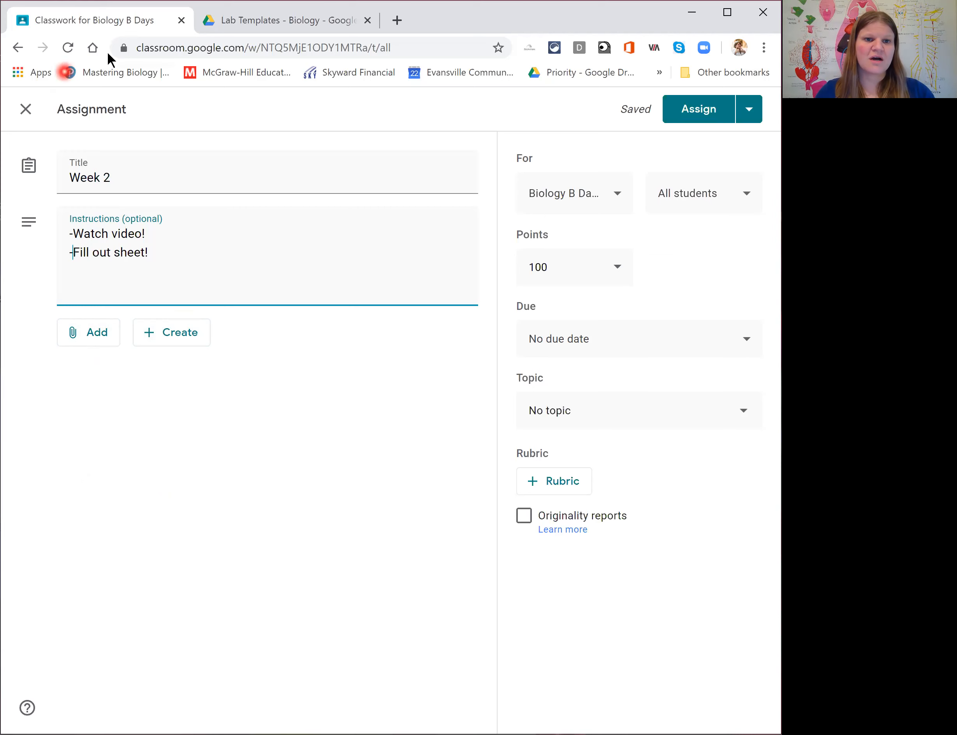
# Step: Switch to Google Drive and open the BLANK Lab Template document from the Lab Templates folder to view it
pyautogui.click(248, 22)
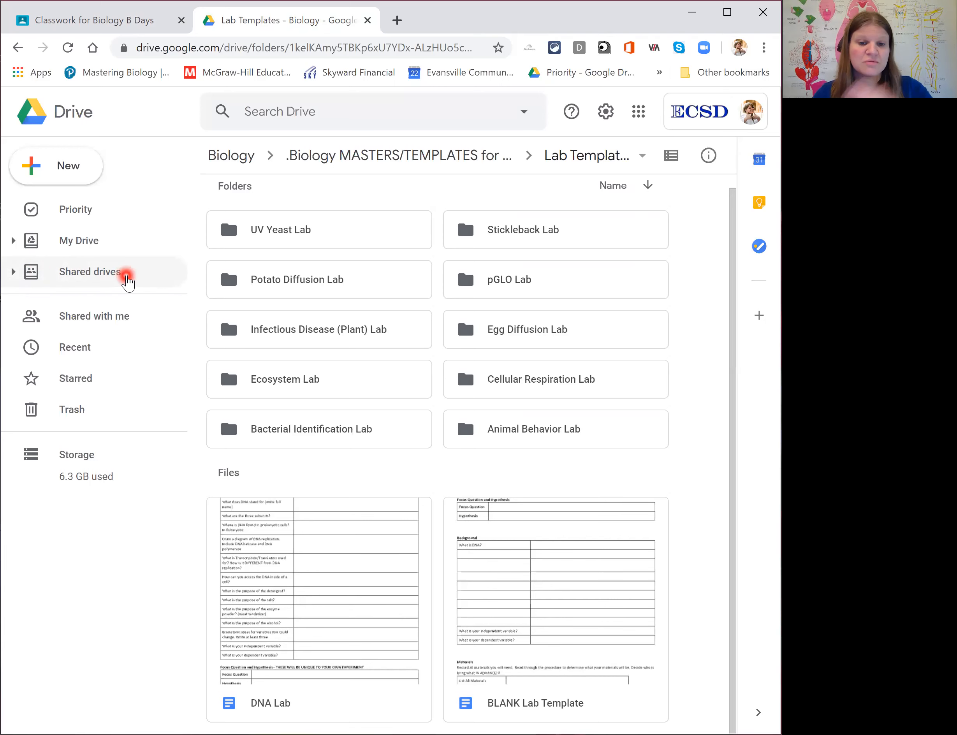
pyautogui.click(540, 561)
pyautogui.doubleClick(541, 562)
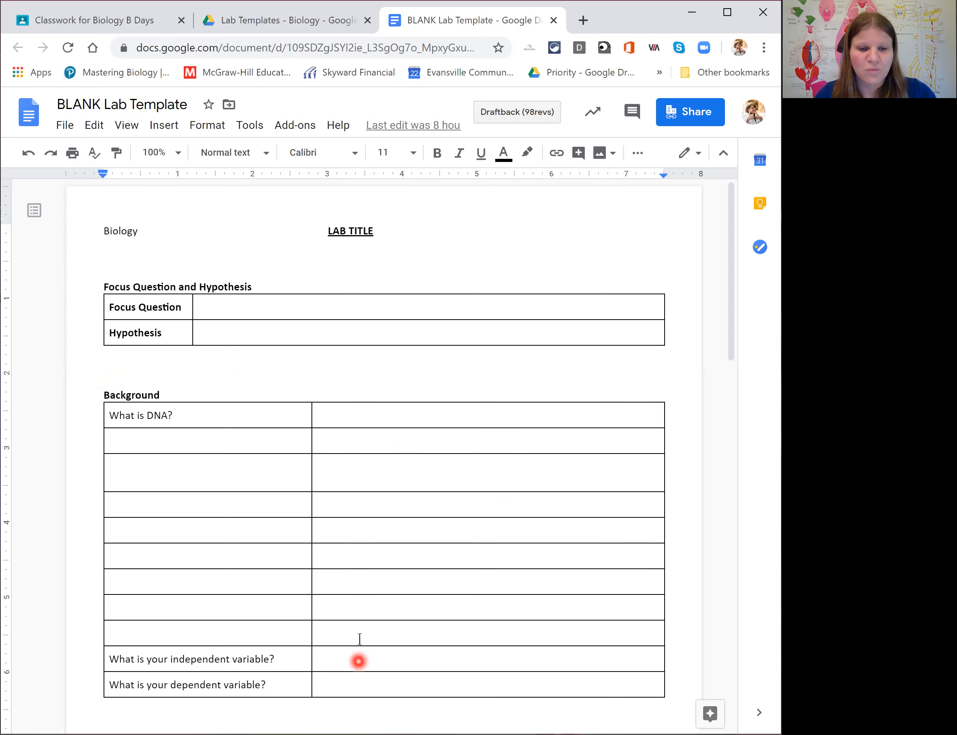
# Step: Return to the Classroom assignment and browse for a Drive attachment in the Biology shared drive's ".Biology MASTERS/TEMPLATES for Google Classroom" folder
pyautogui.click(94, 20)
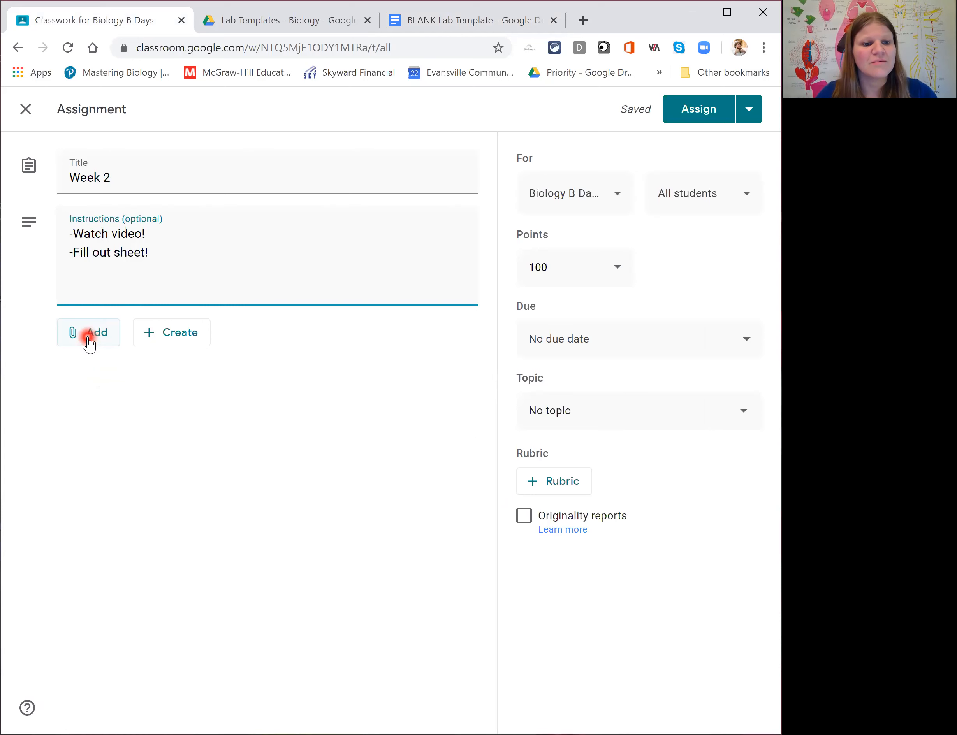
pyautogui.click(89, 343)
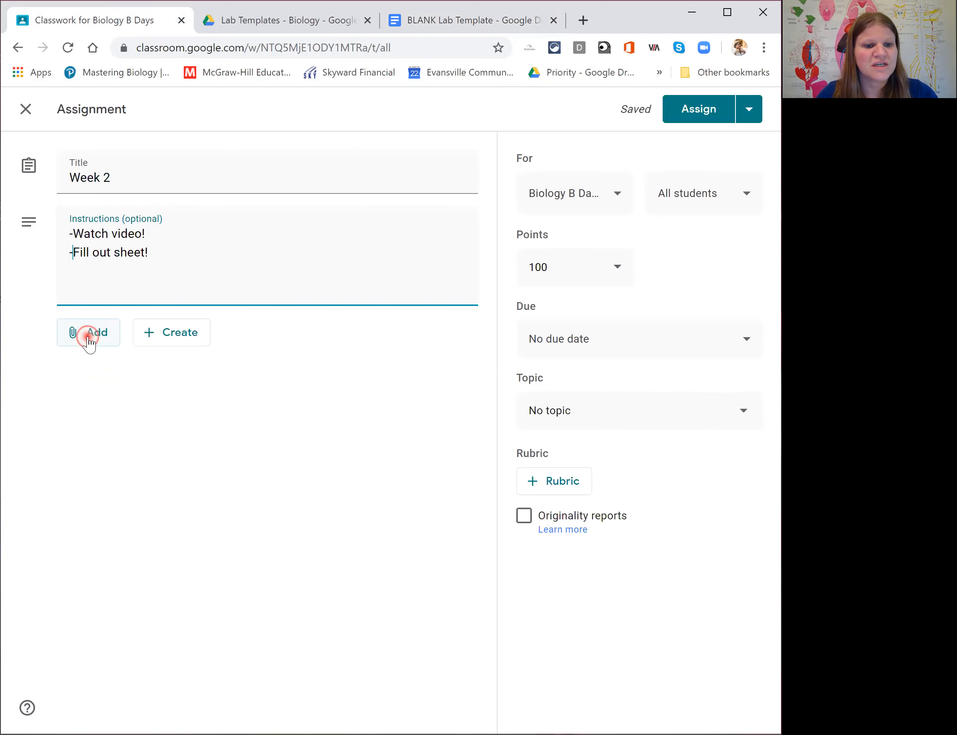
pyautogui.click(95, 374)
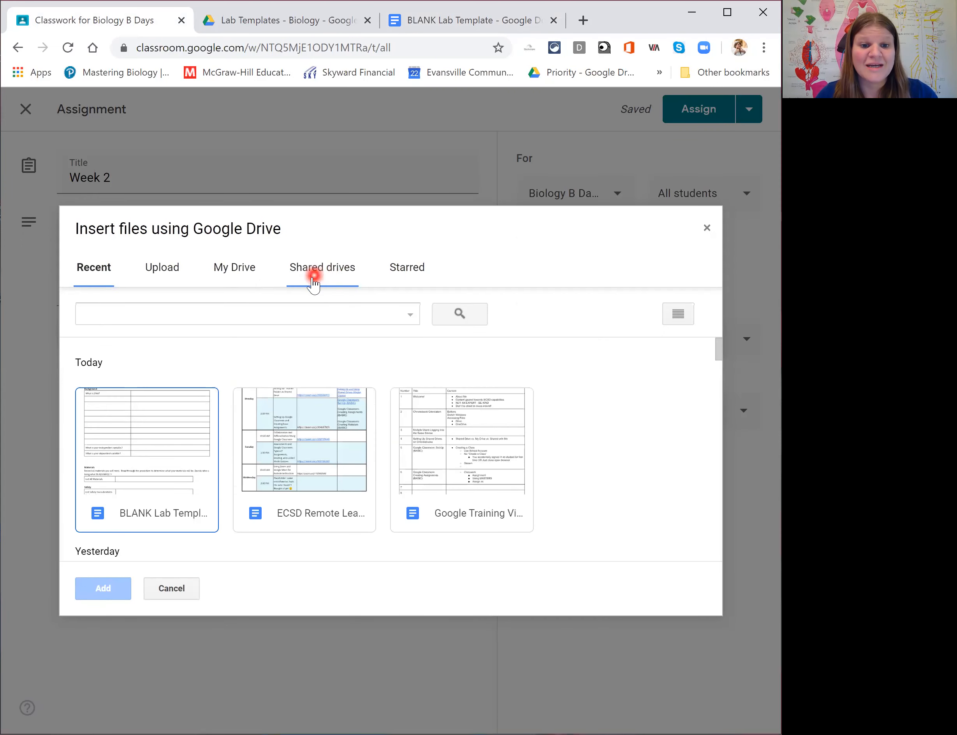
pyautogui.click(314, 266)
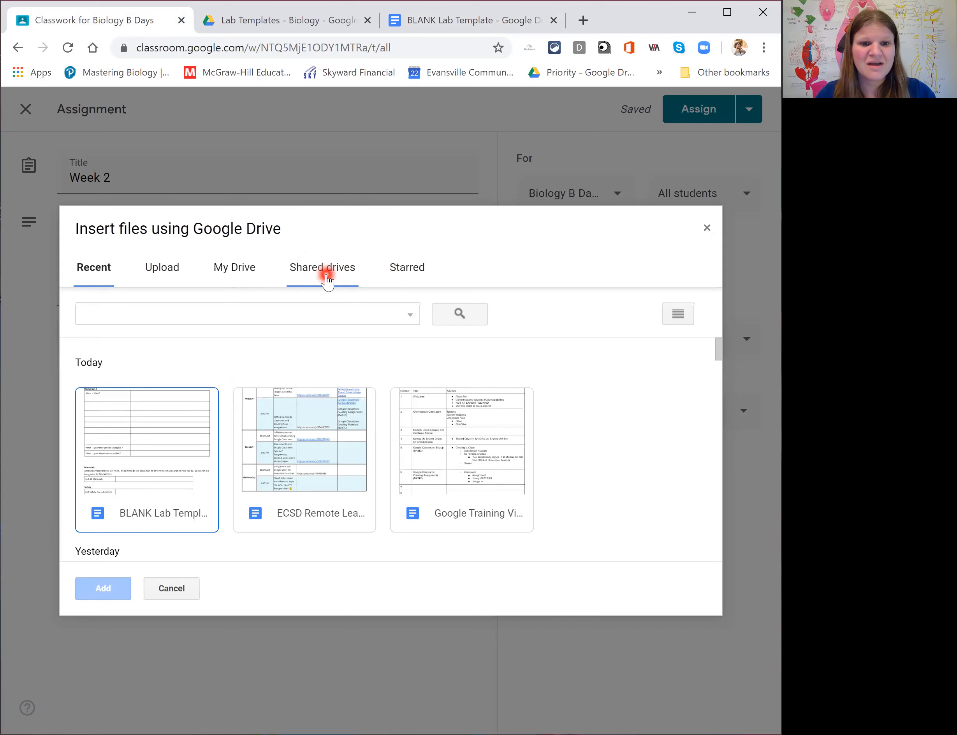
pyautogui.click(332, 417)
pyautogui.doubleClick(279, 413)
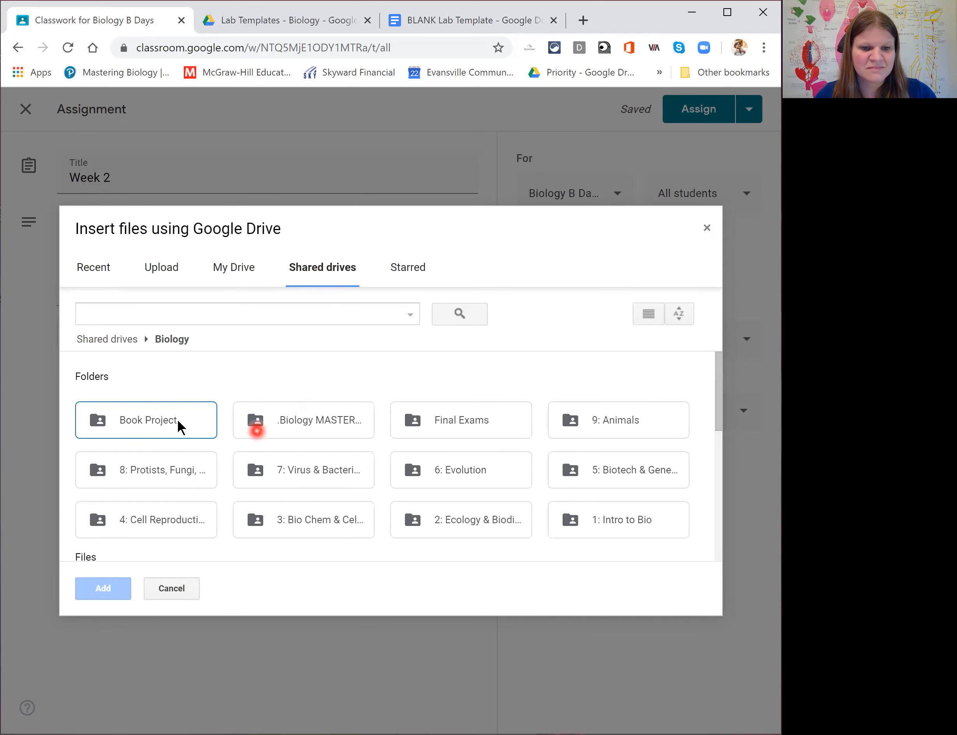
pyautogui.doubleClick(329, 426)
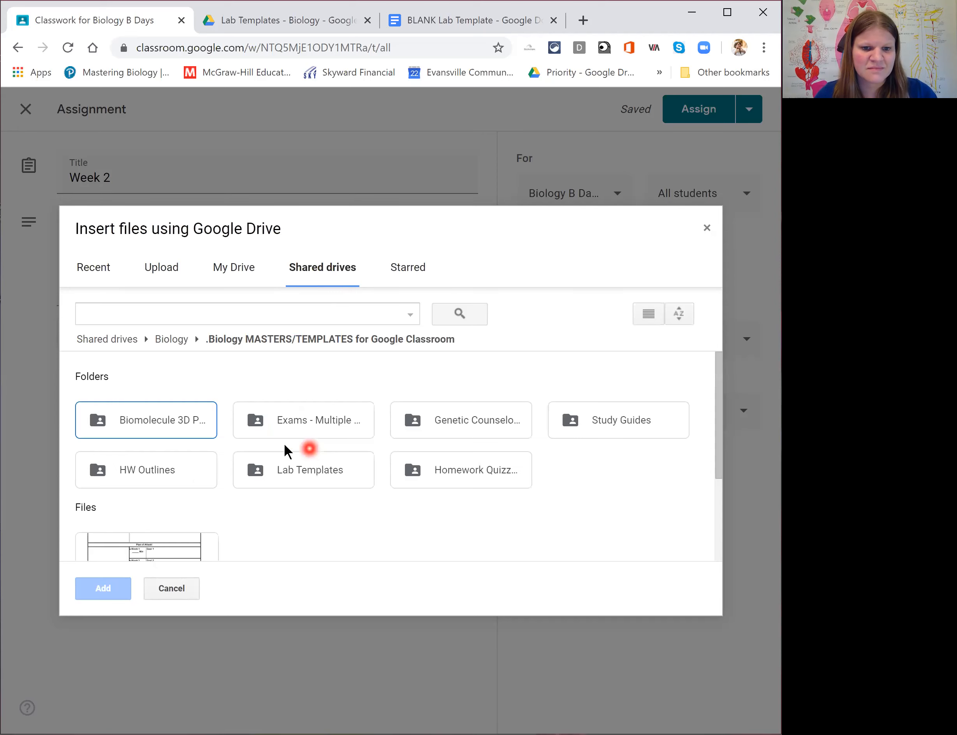
# Step: Attach the UV Yeast Lab document from the UV Yeast Lab folder inside Lab Templates
pyautogui.scroll(-3, 307, 477)
pyautogui.scroll(3, 396, 482)
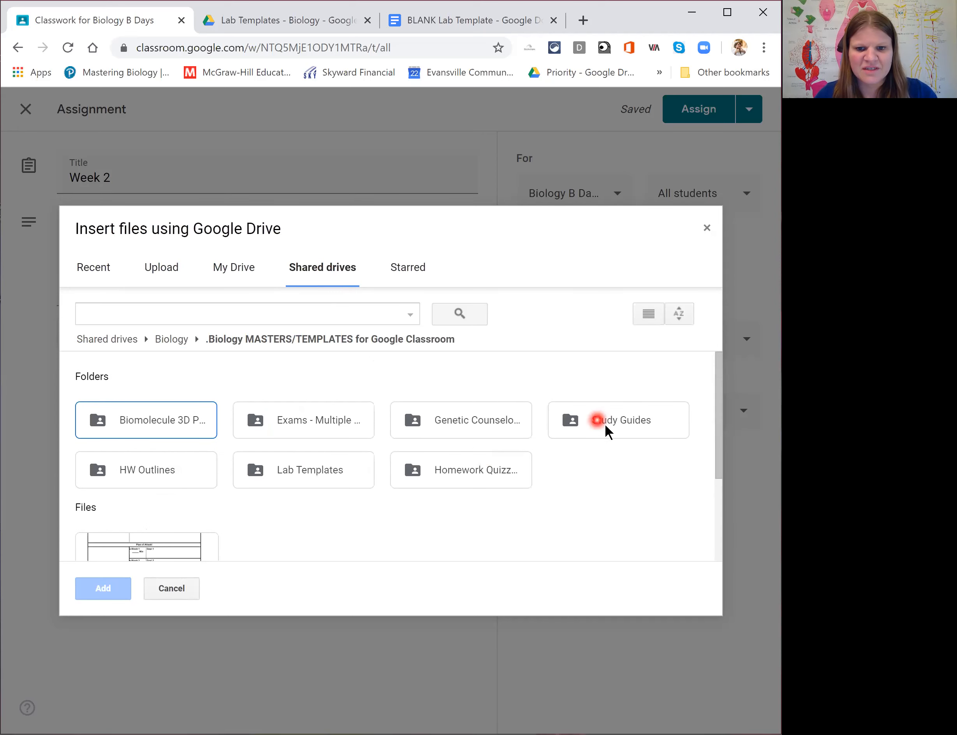
pyautogui.doubleClick(339, 474)
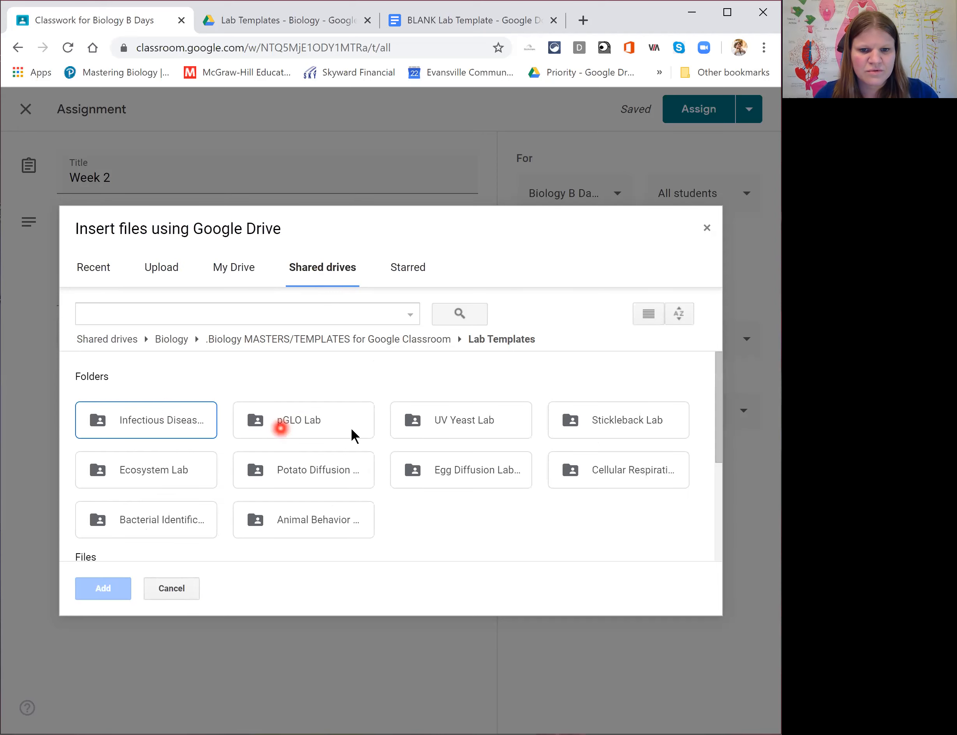
pyautogui.doubleClick(438, 420)
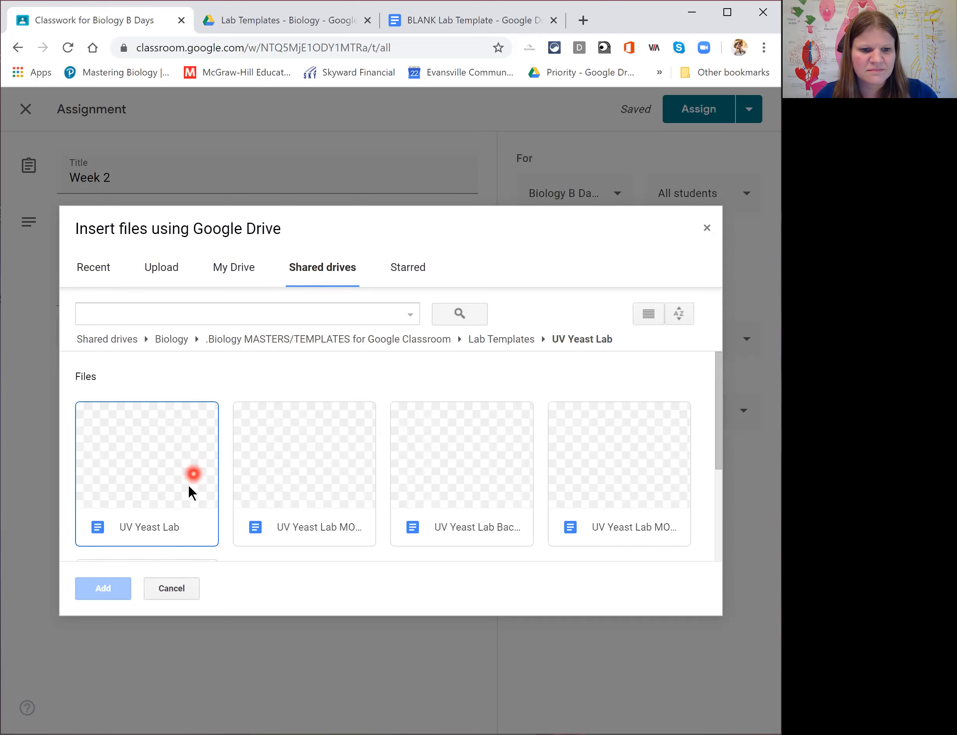
pyautogui.click(189, 485)
pyautogui.click(108, 588)
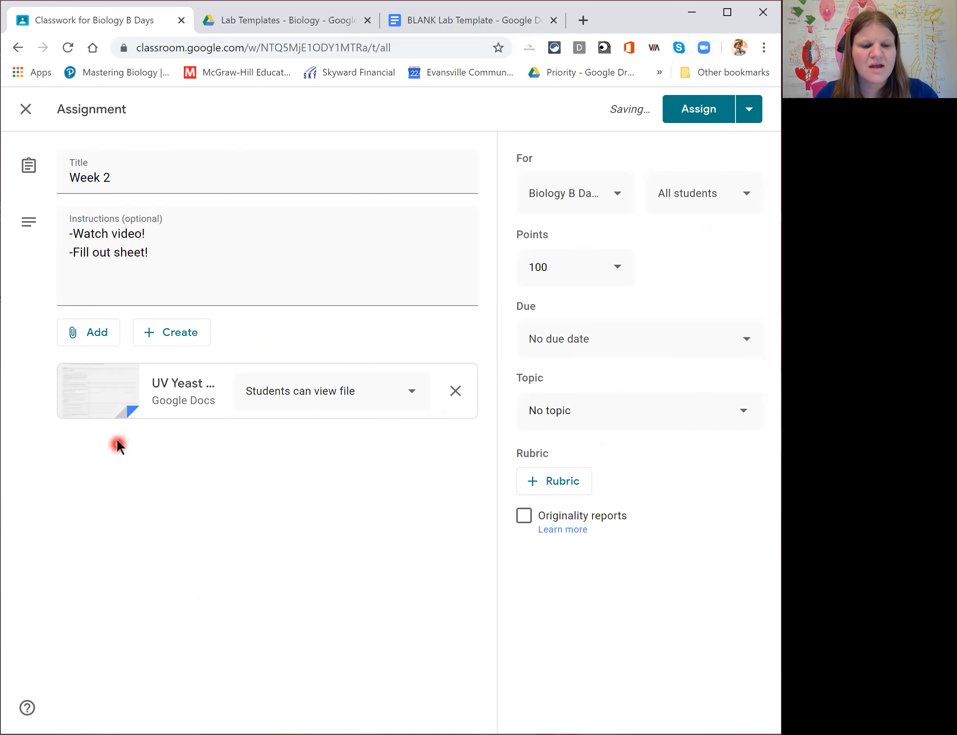
# Step: Search YouTube for "evolution of corn" and attach the HHMI video "Popped Secret: The Mysterious Origin of Corn"
pyautogui.click(97, 337)
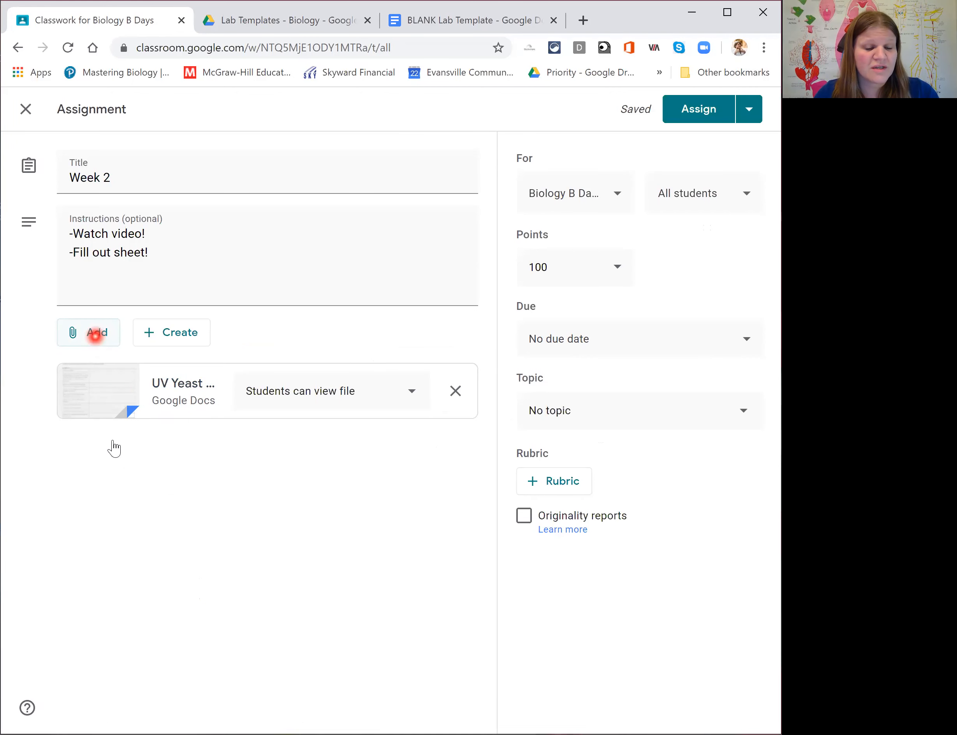
pyautogui.click(113, 441)
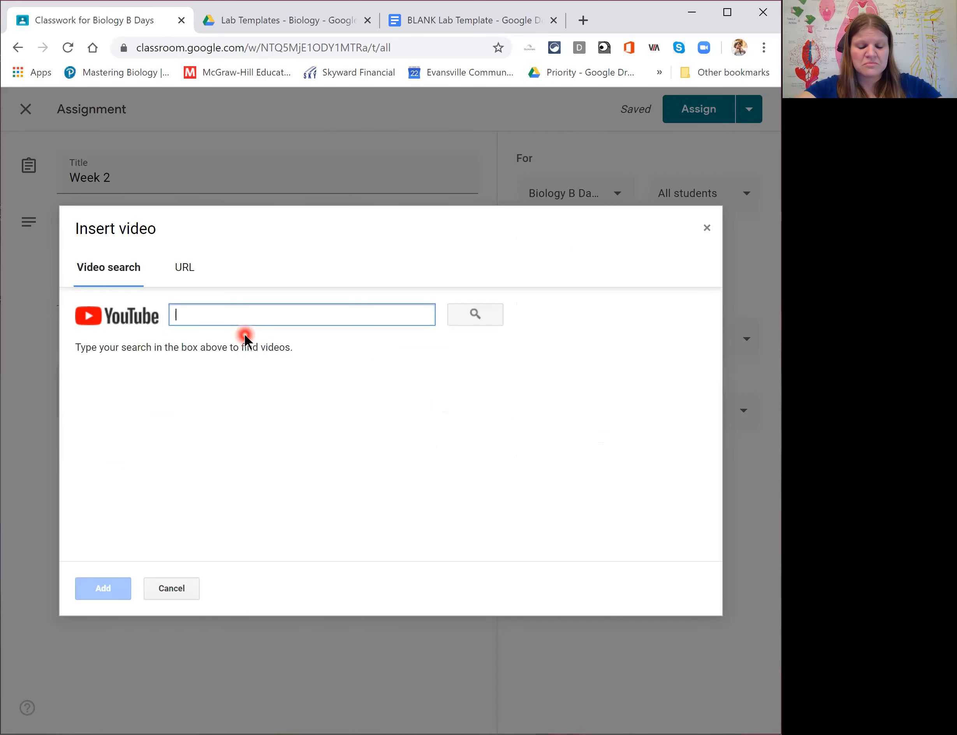
pyautogui.write('evolu')
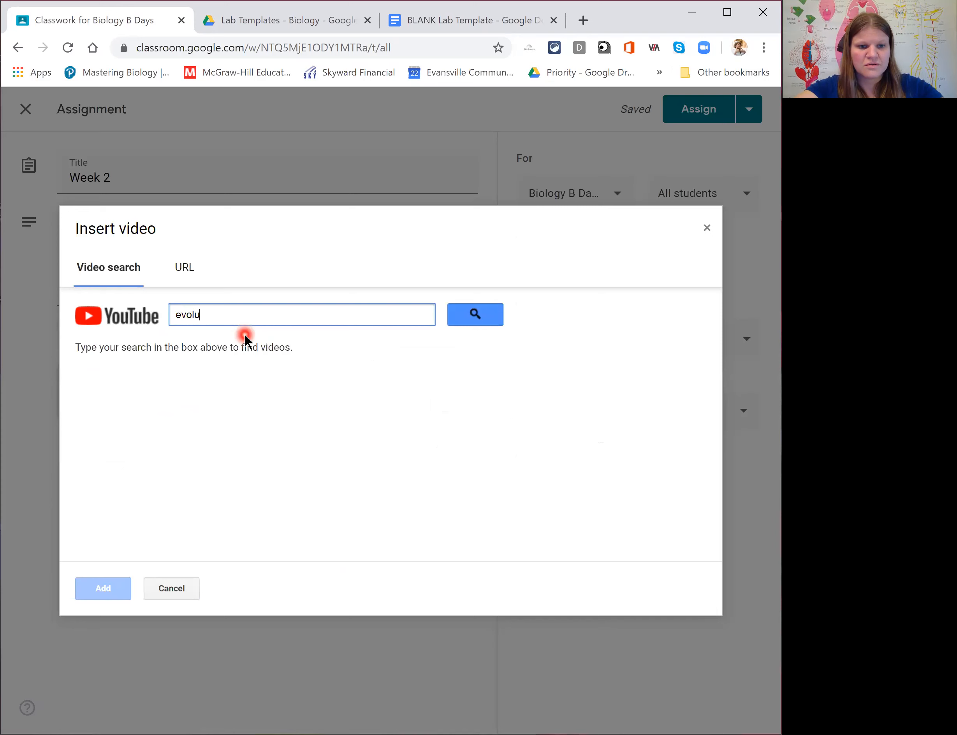
pyautogui.write('tion of corn')
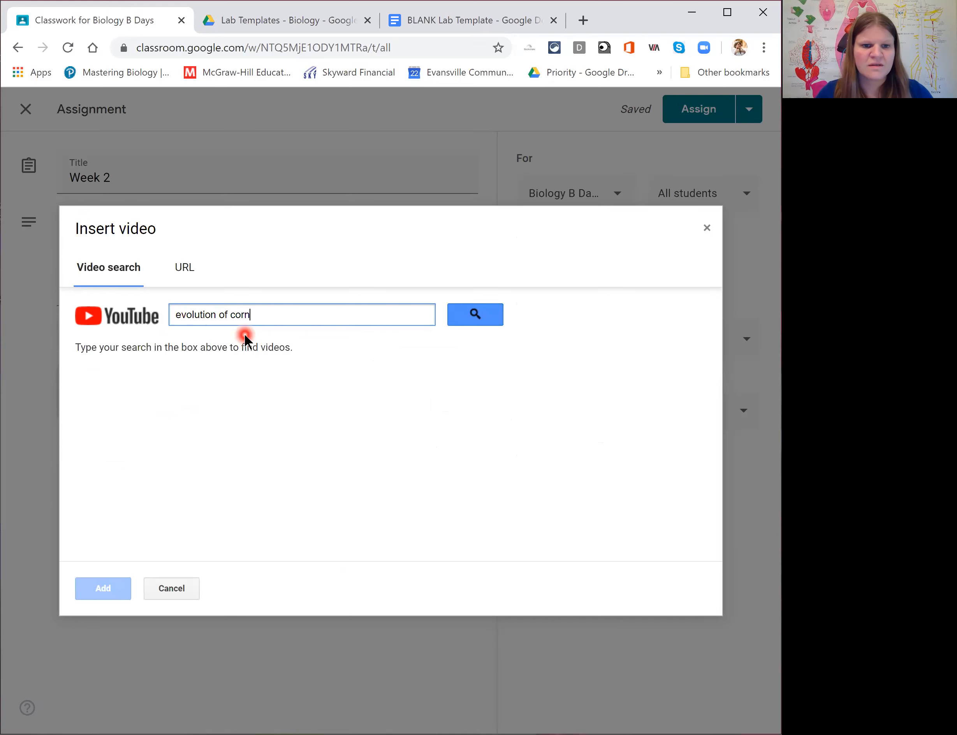
pyautogui.click(462, 308)
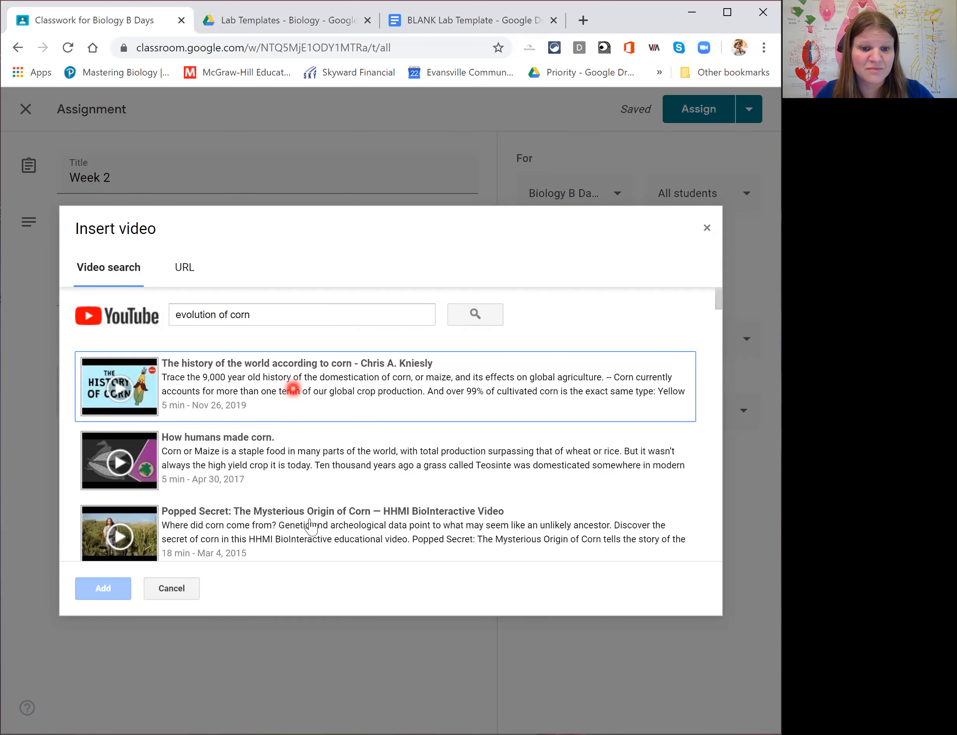
pyautogui.click(310, 535)
pyautogui.click(102, 591)
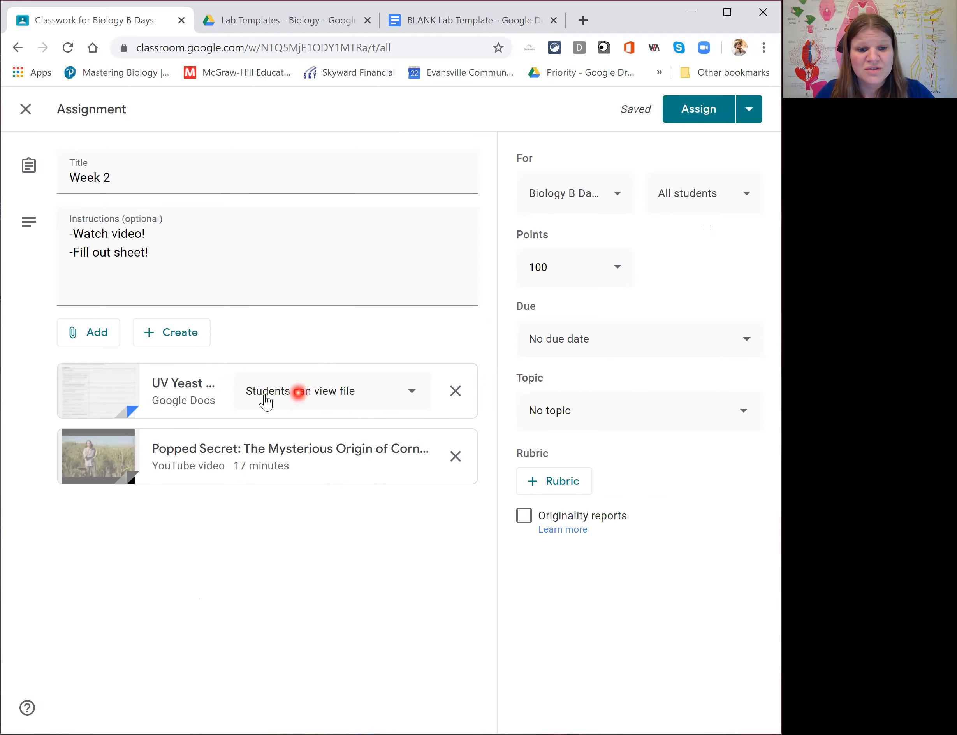
# Step: Set the UV Yeast Lab attachment to "Make a copy for each student"
pyautogui.click(413, 399)
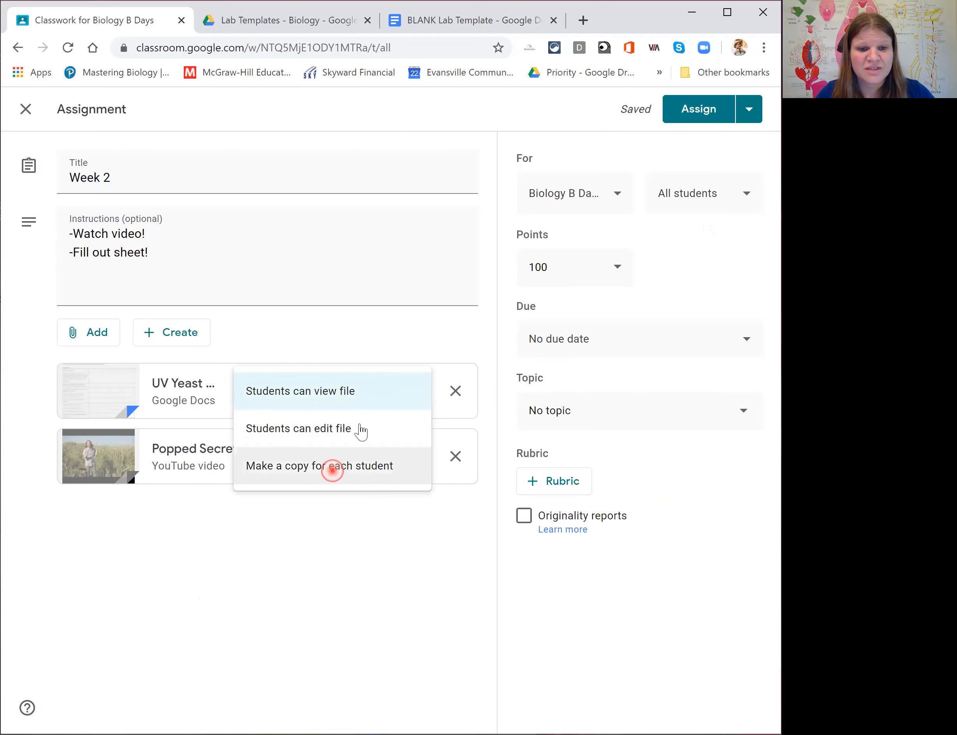
pyautogui.click(332, 468)
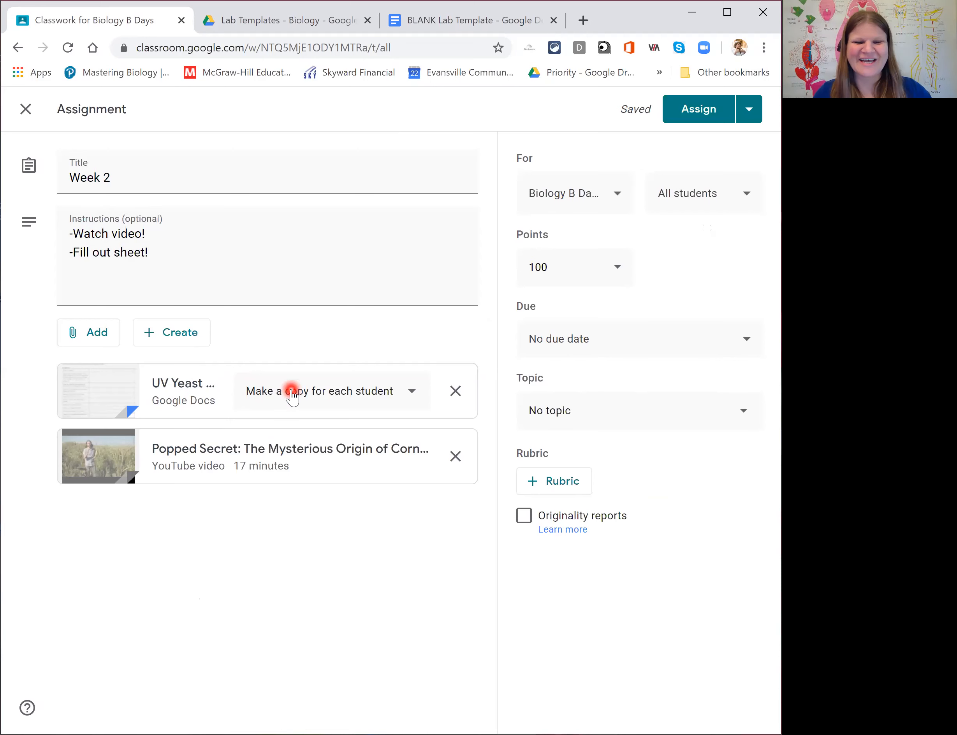
# Step: Change the UV Yeast Lab attachment's student access to "Students can view file" and then to "Students can edit file"
pyautogui.click(291, 394)
pyautogui.click(324, 316)
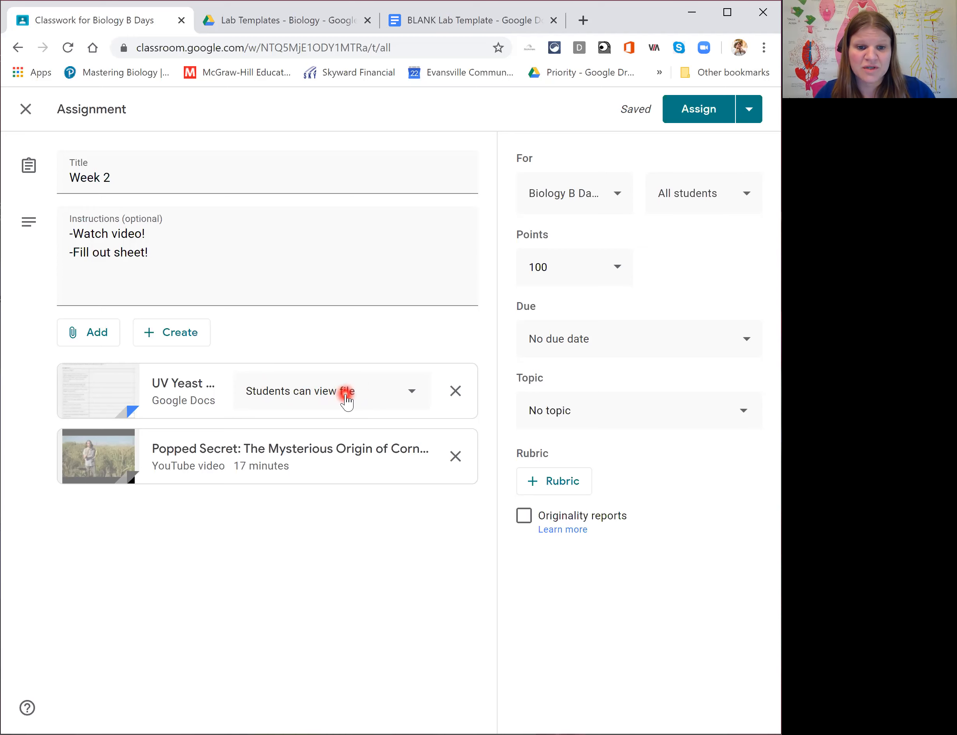
pyautogui.click(346, 399)
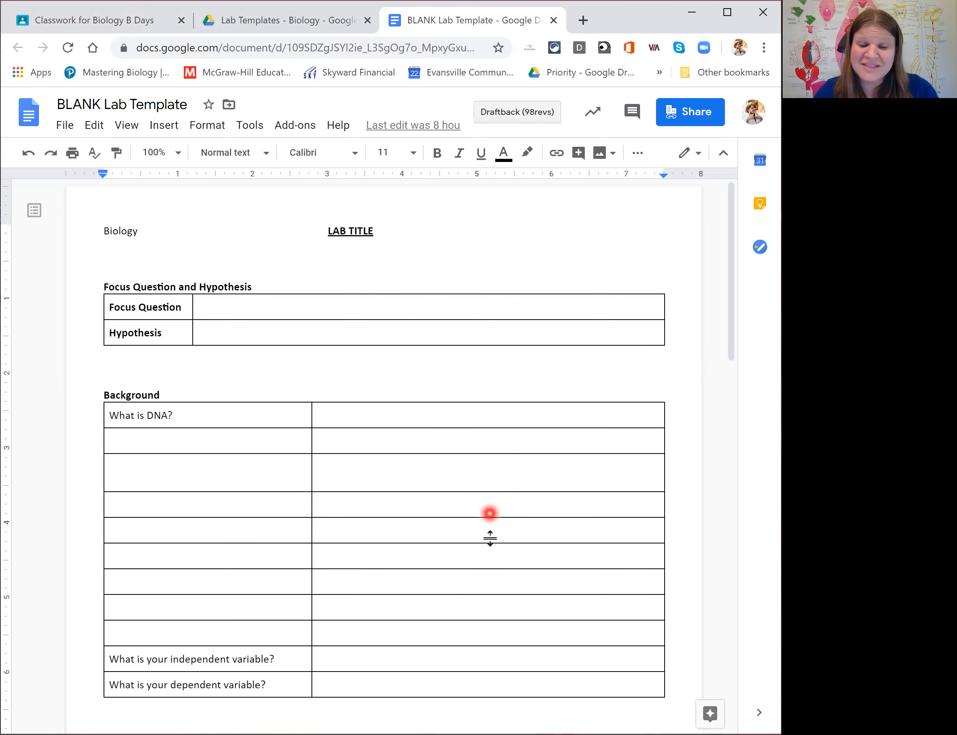
# Step: Return to the Week 2 assignment and set the UV Yeast Lab attachment to "Make a copy for each student"
pyautogui.click(122, 18)
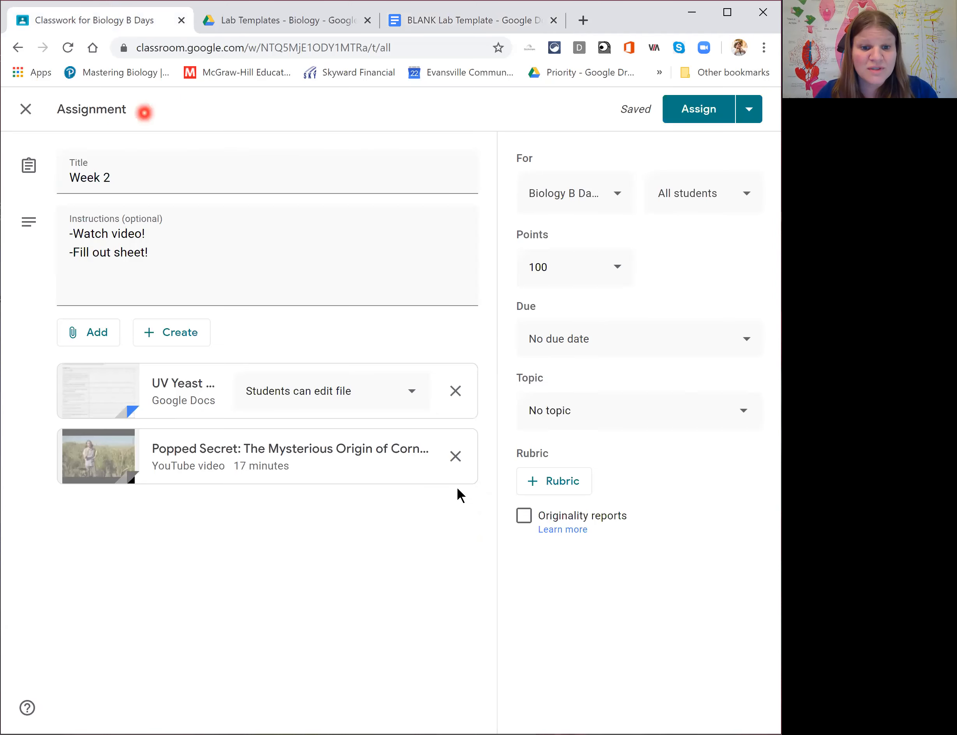
pyautogui.click(298, 396)
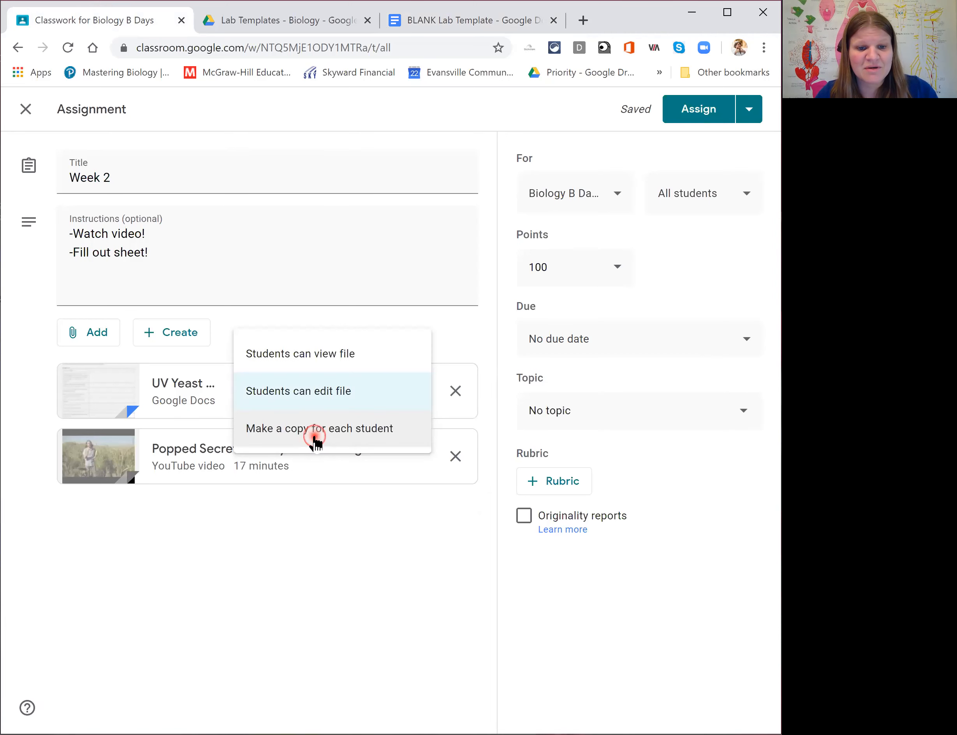
pyautogui.click(263, 420)
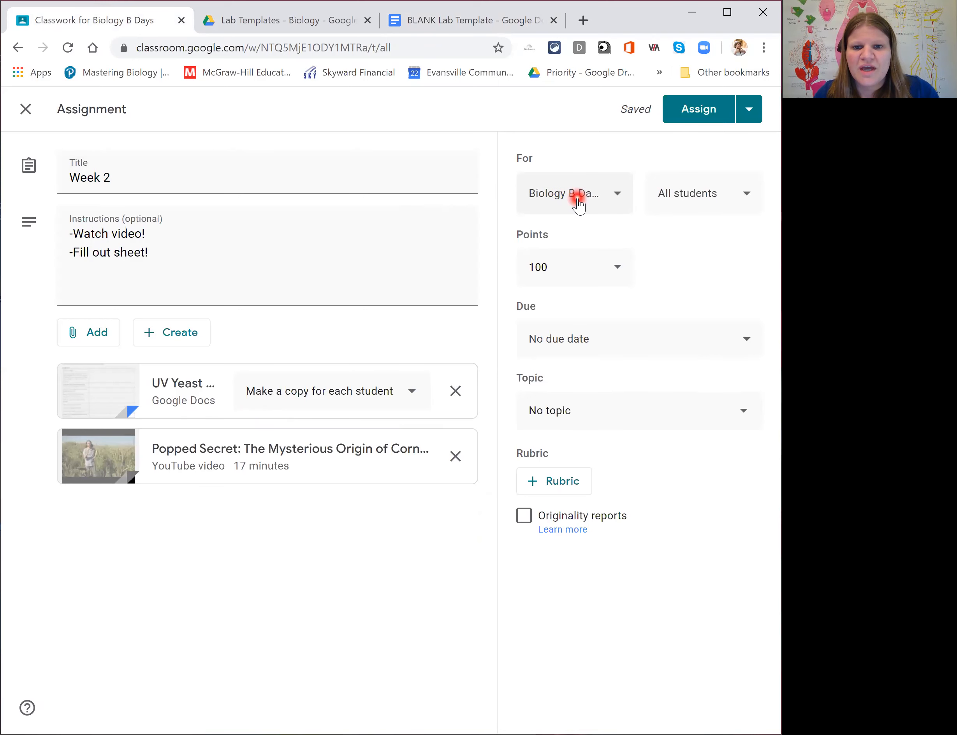
# Step: Review which classes and which students the assignment can be given to
pyautogui.click(577, 199)
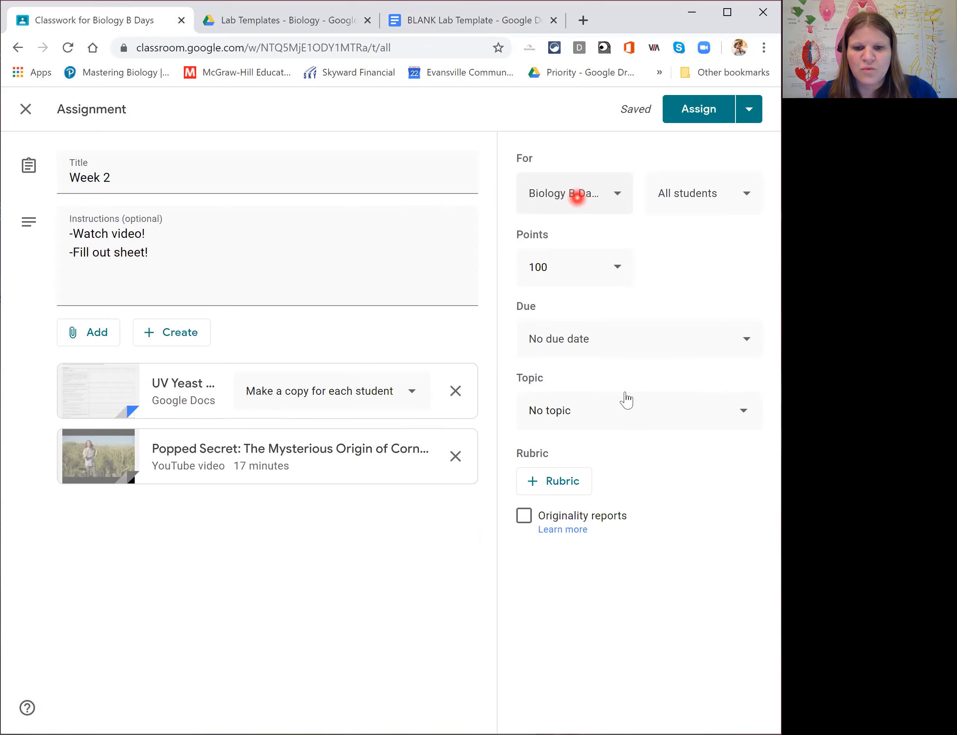
pyautogui.click(611, 199)
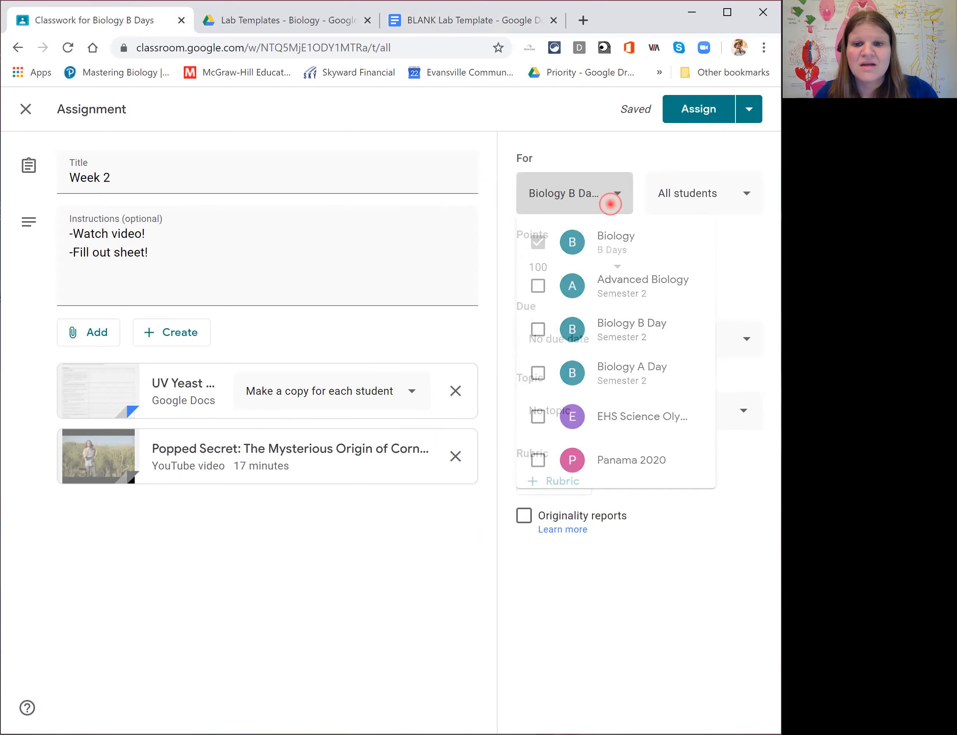
pyautogui.click(674, 198)
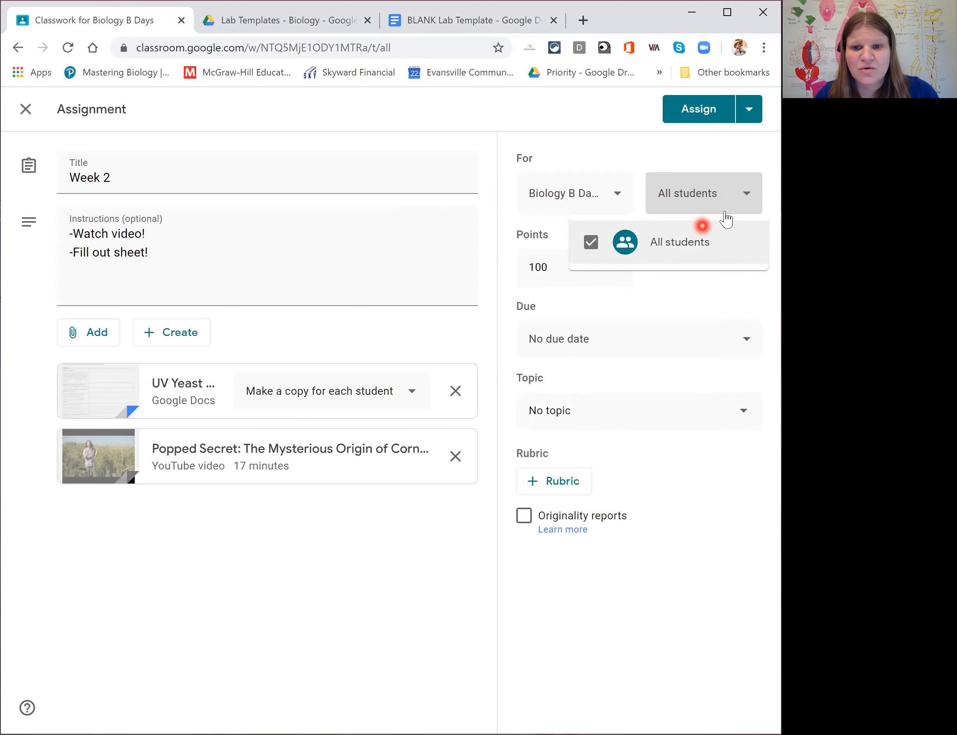
pyautogui.click(741, 203)
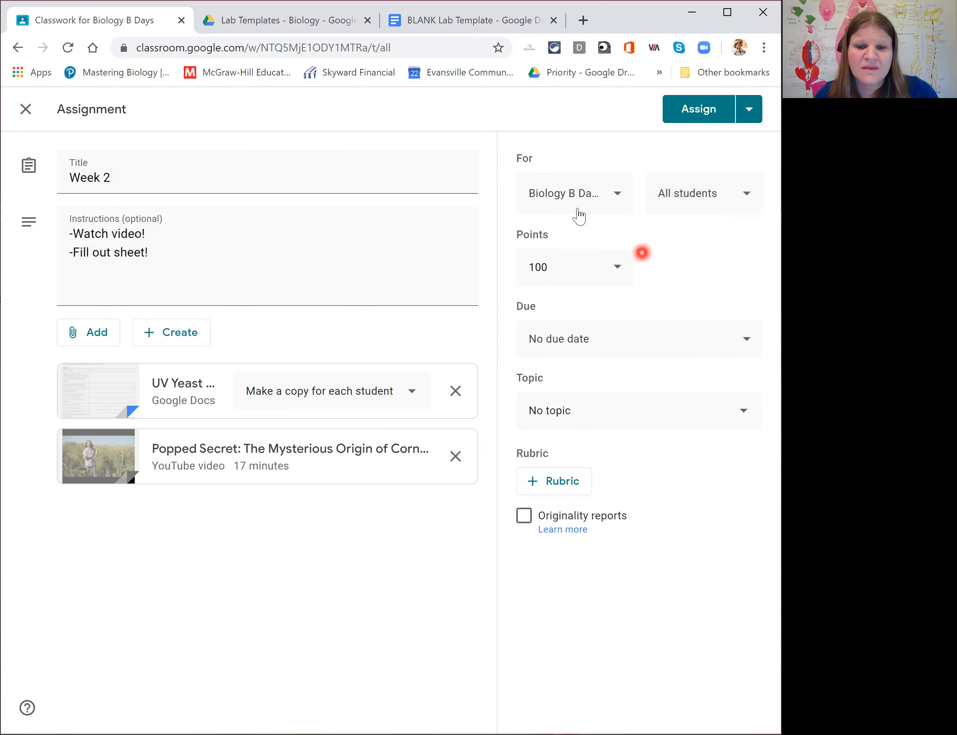
pyautogui.click(571, 273)
pyautogui.moveTo(537, 266); pyautogui.dragTo(520, 264)
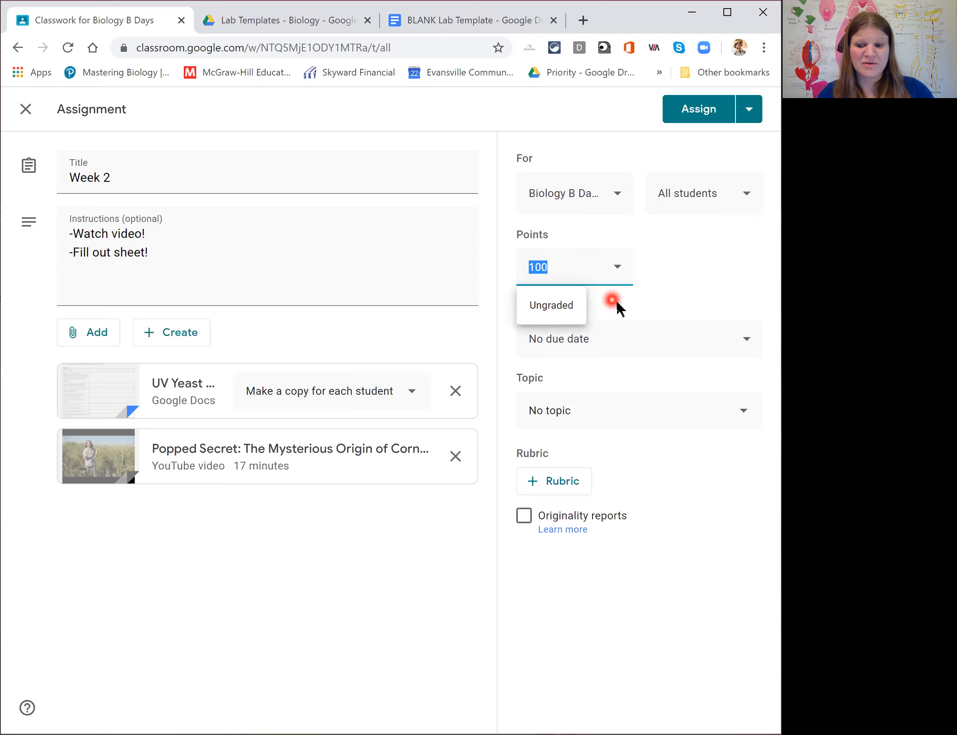
pyautogui.press('BackSpace')
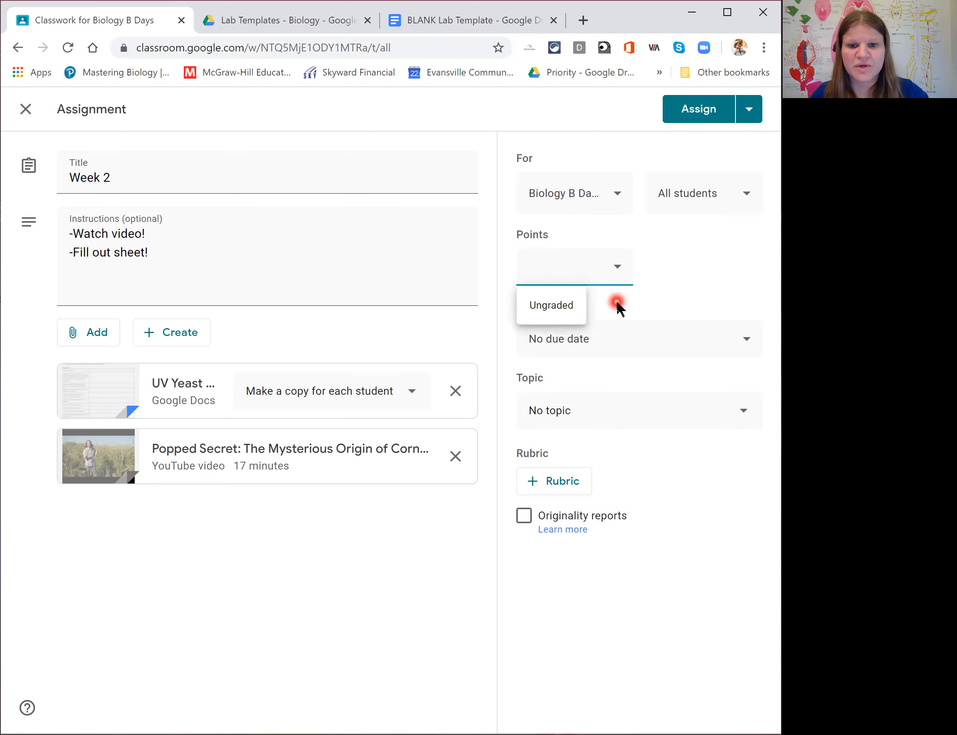
# Step: Set the assignment's due date to Mar 27, 2020 without a due time
pyautogui.click(629, 356)
pyautogui.click(594, 356)
pyautogui.click(600, 410)
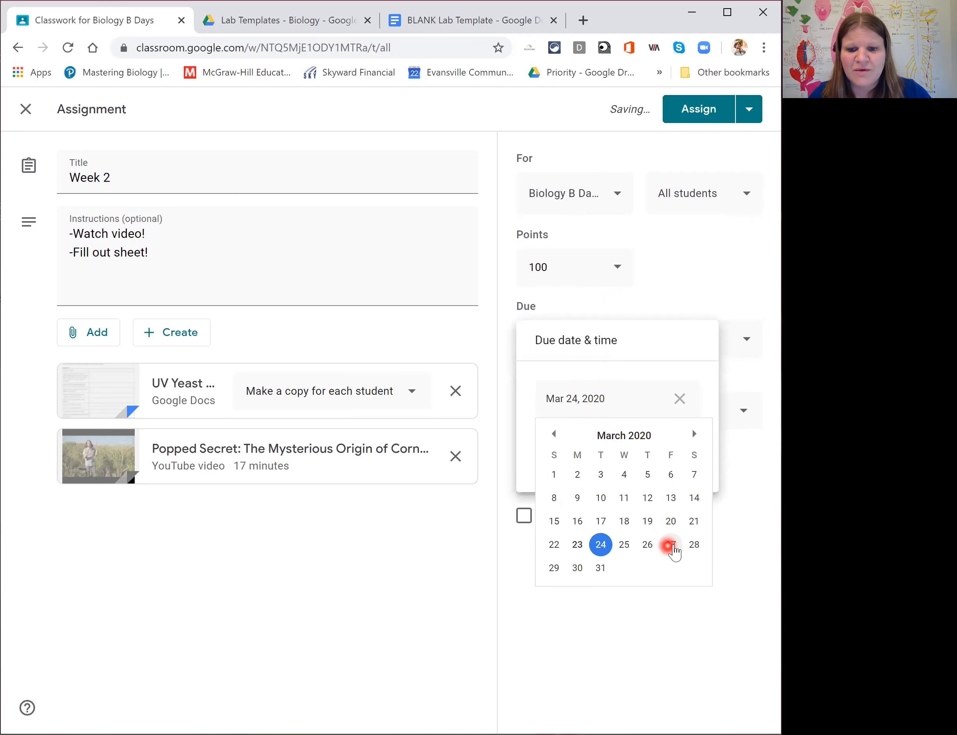
pyautogui.click(669, 544)
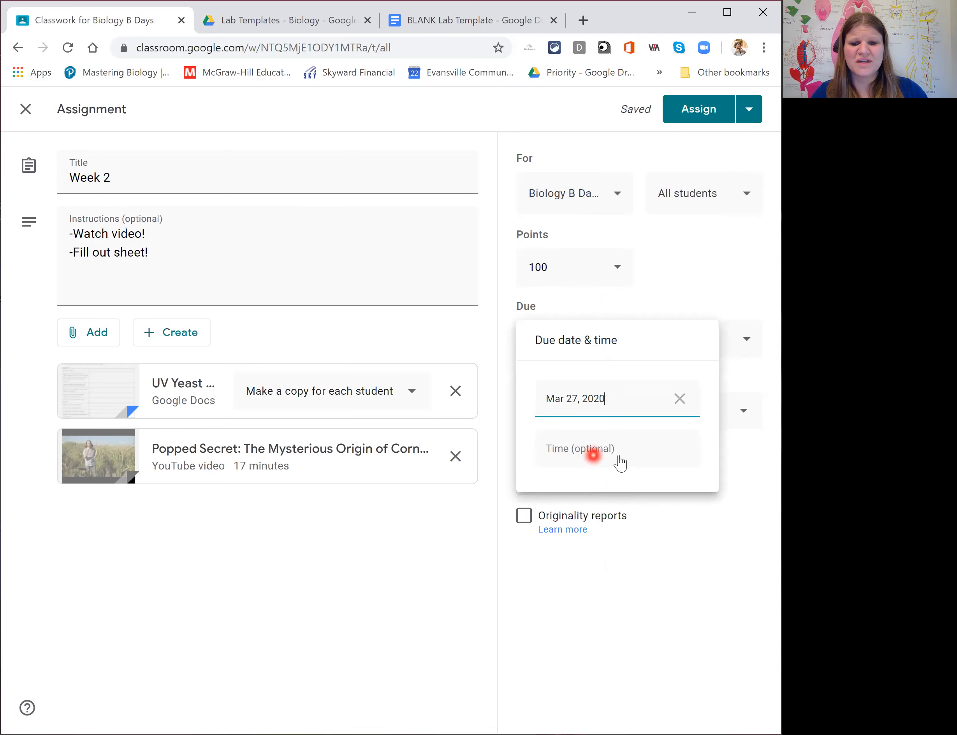
pyautogui.click(691, 521)
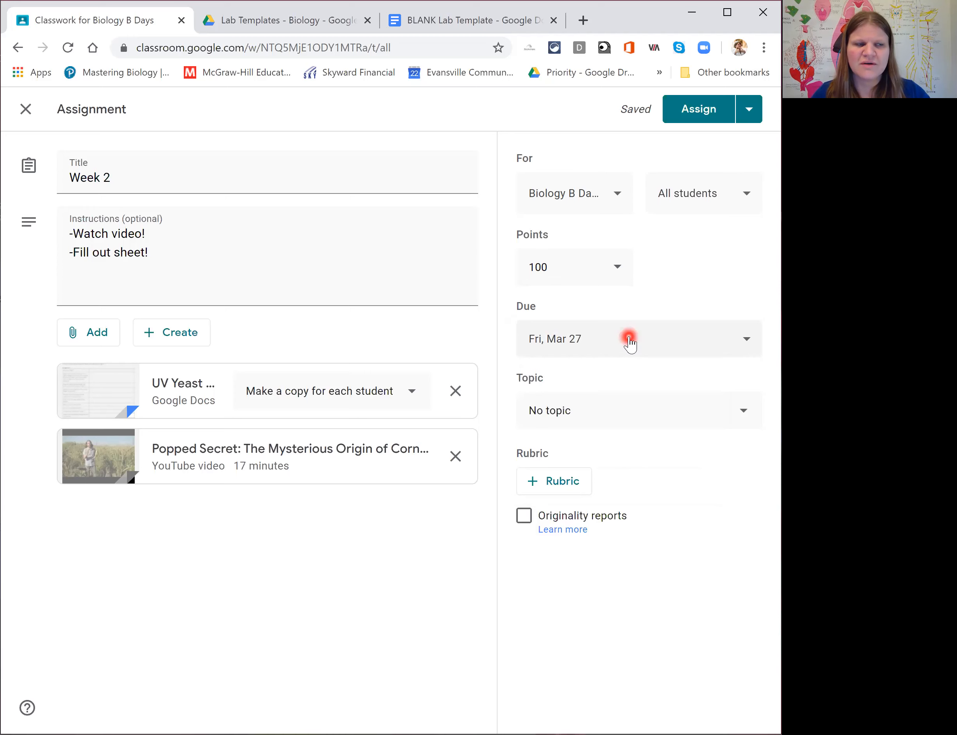
# Step: Put the assignment under a new topic named "Week 2" and save it as a draft
pyautogui.click(632, 414)
pyautogui.click(610, 465)
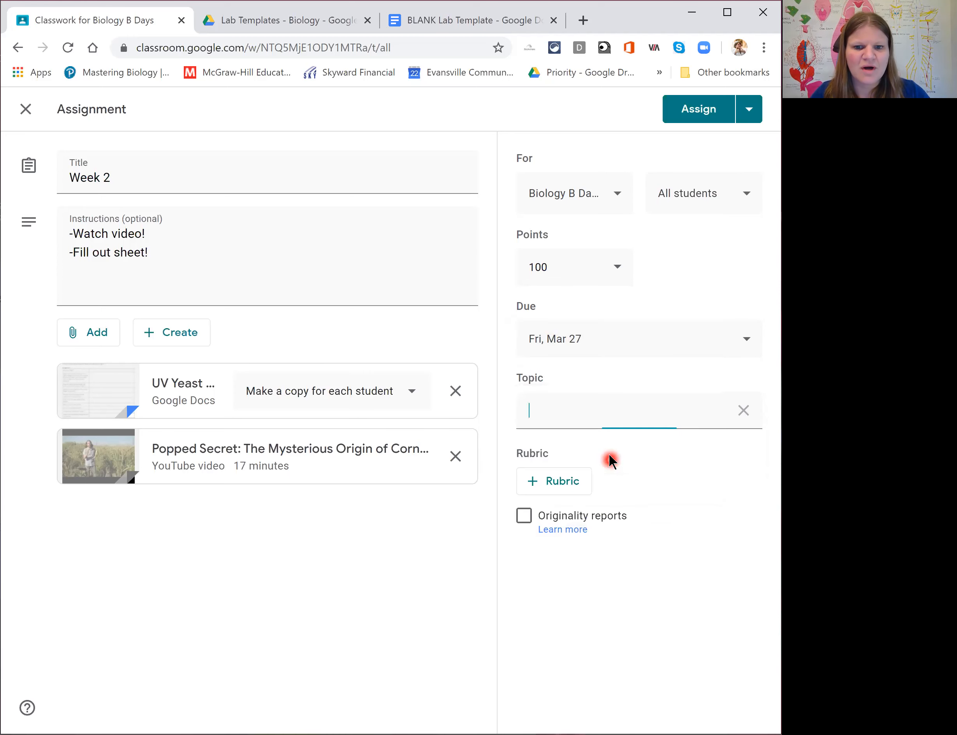
pyautogui.write('Week 2')
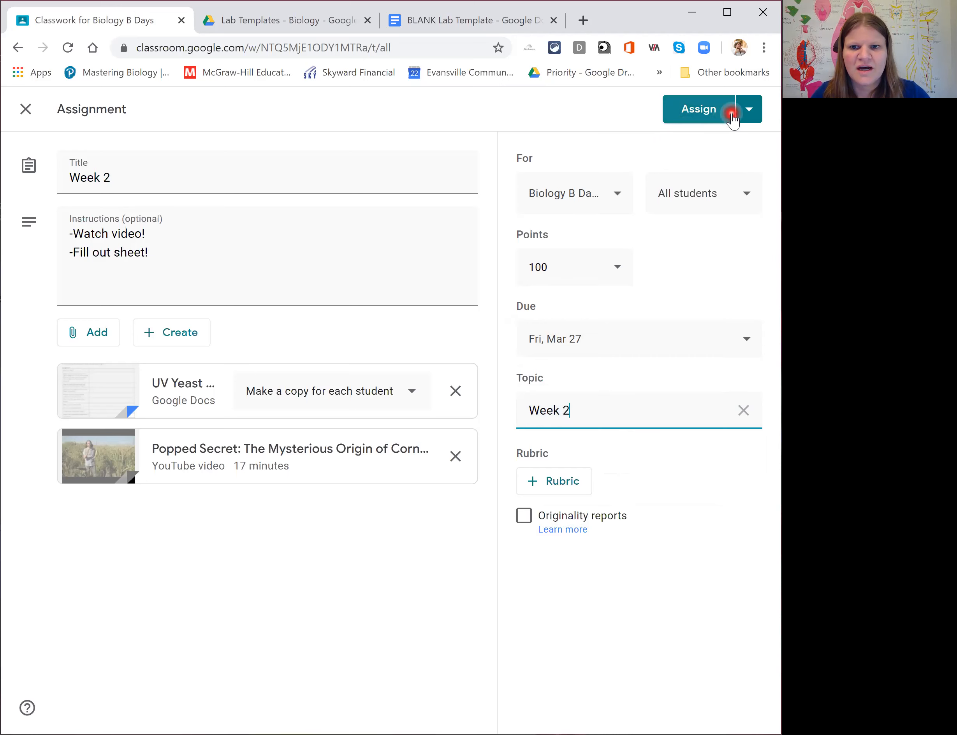
pyautogui.click(753, 111)
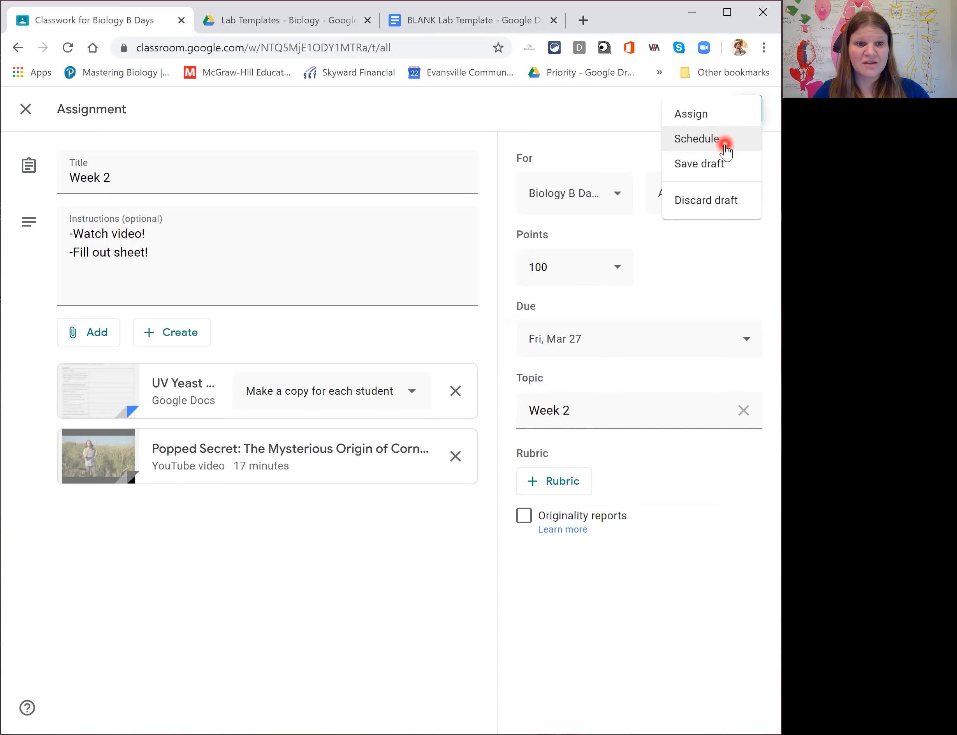
pyautogui.click(713, 169)
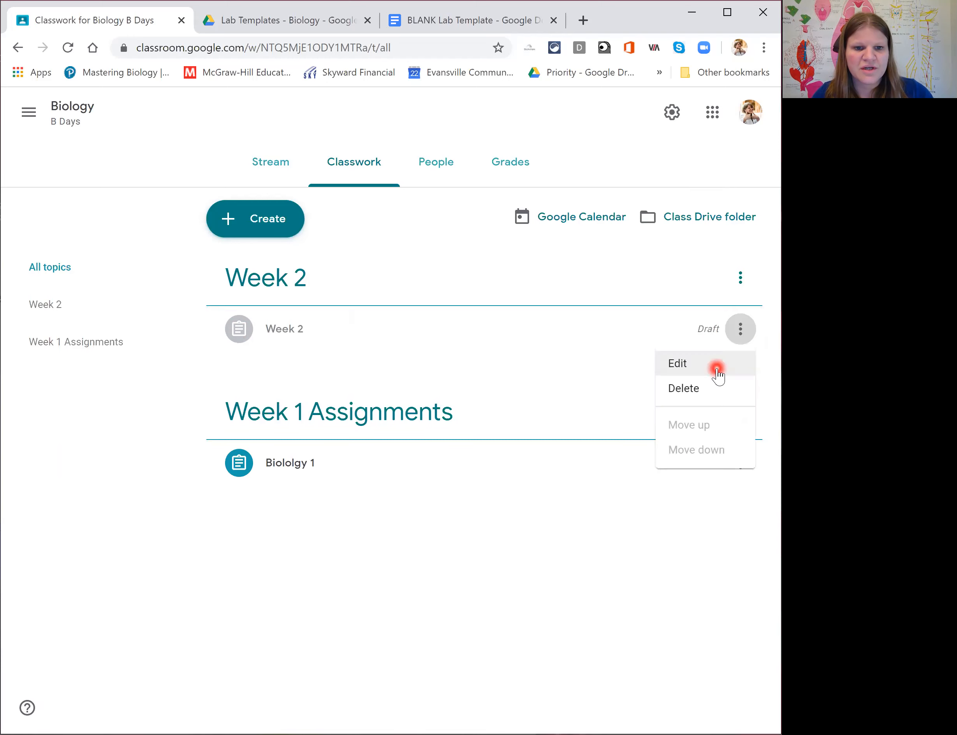
# Step: Expand the Week 2 draft in the classwork list to check its instructions and attachments, then collapse it
pyautogui.click(342, 329)
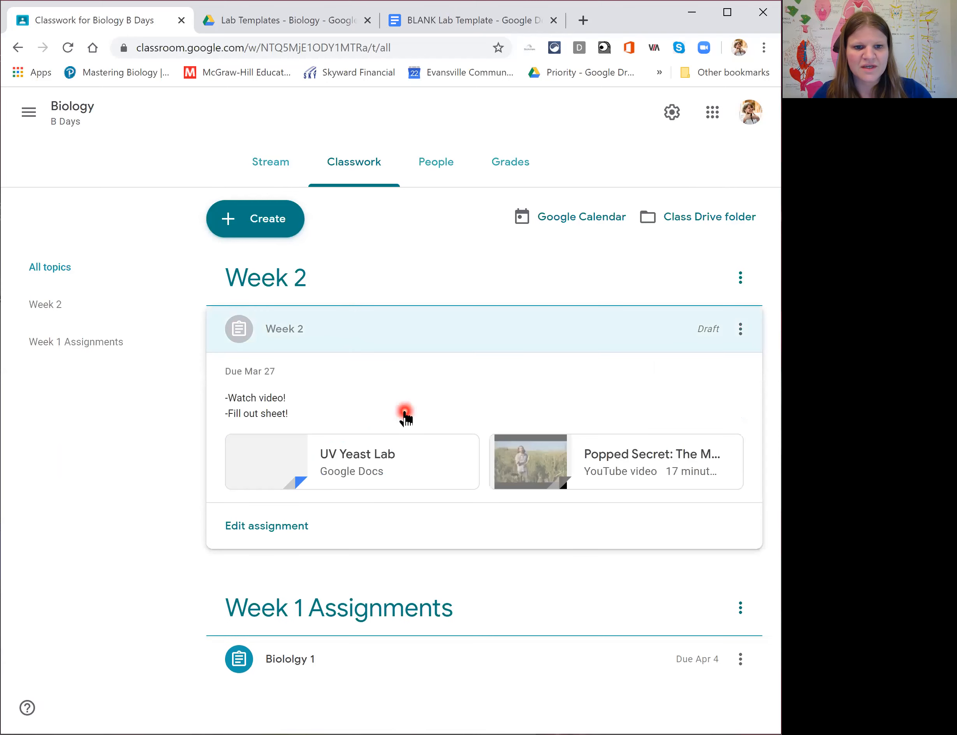
pyautogui.click(393, 329)
pyautogui.click(393, 329)
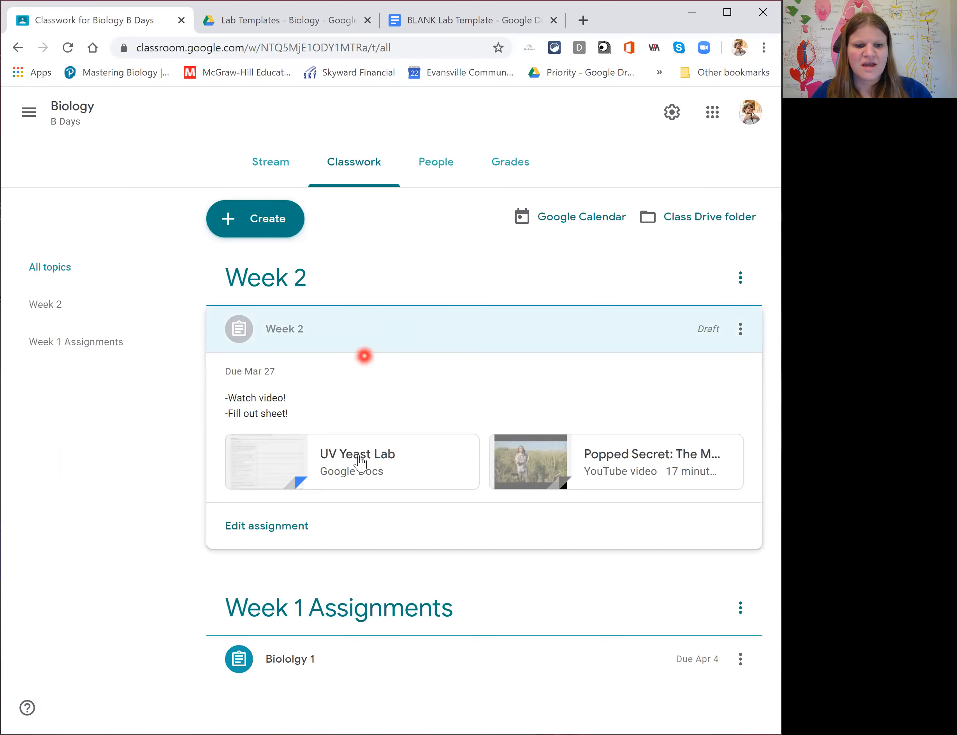
pyautogui.click(510, 330)
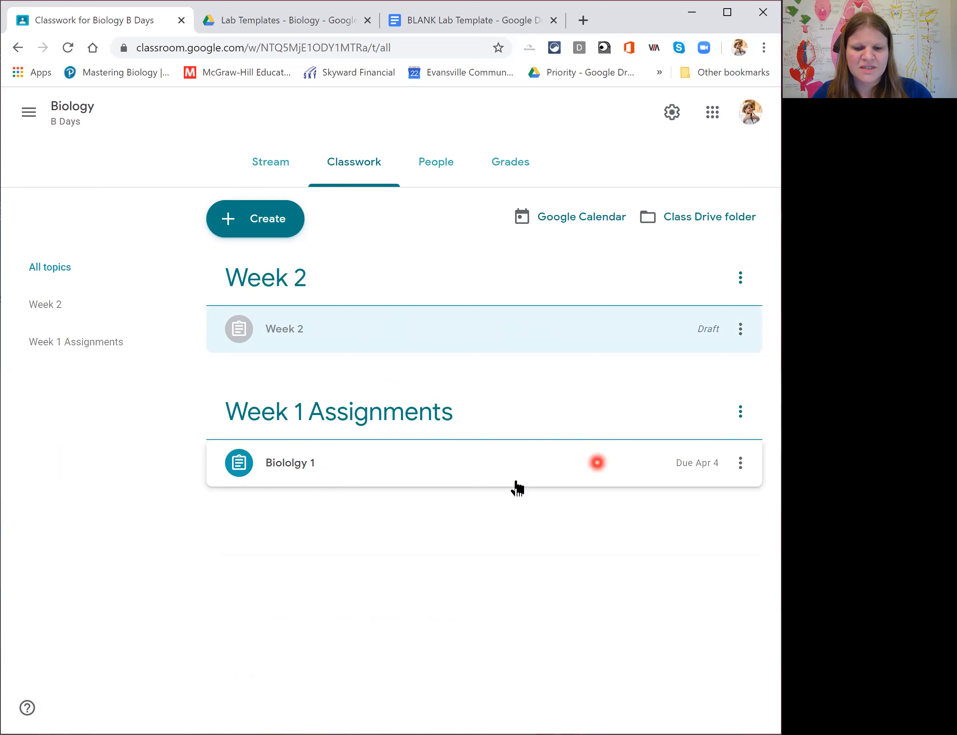
# Step: Open the "Biololgy 1" assignment under Week 1 Assignments and examine its student work and instructions pages
pyautogui.click(495, 481)
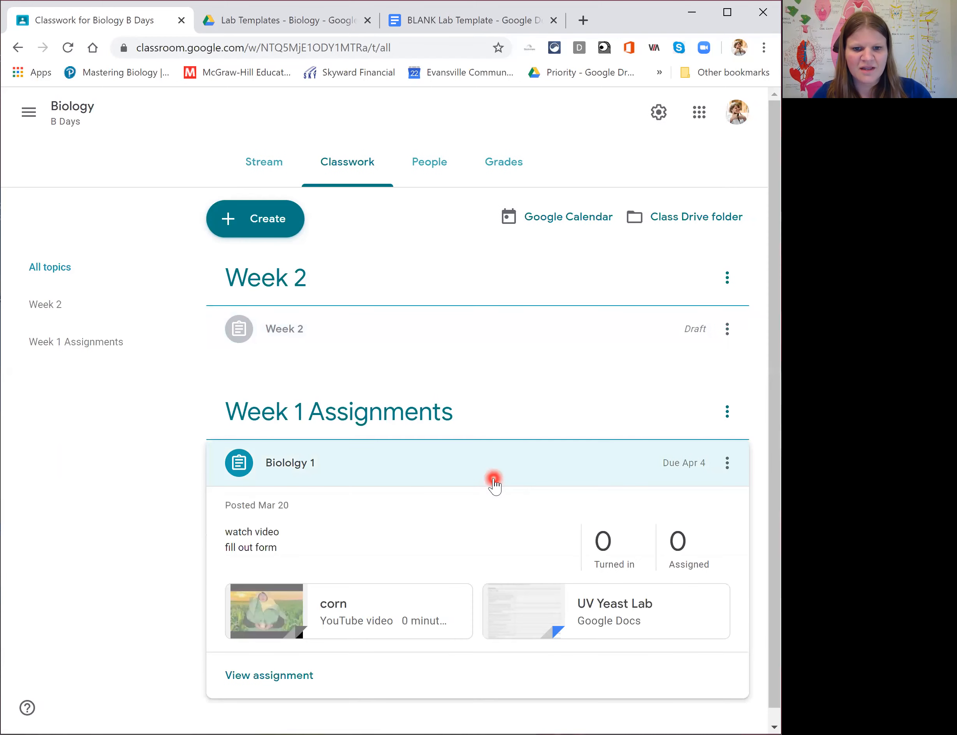
pyautogui.click(500, 474)
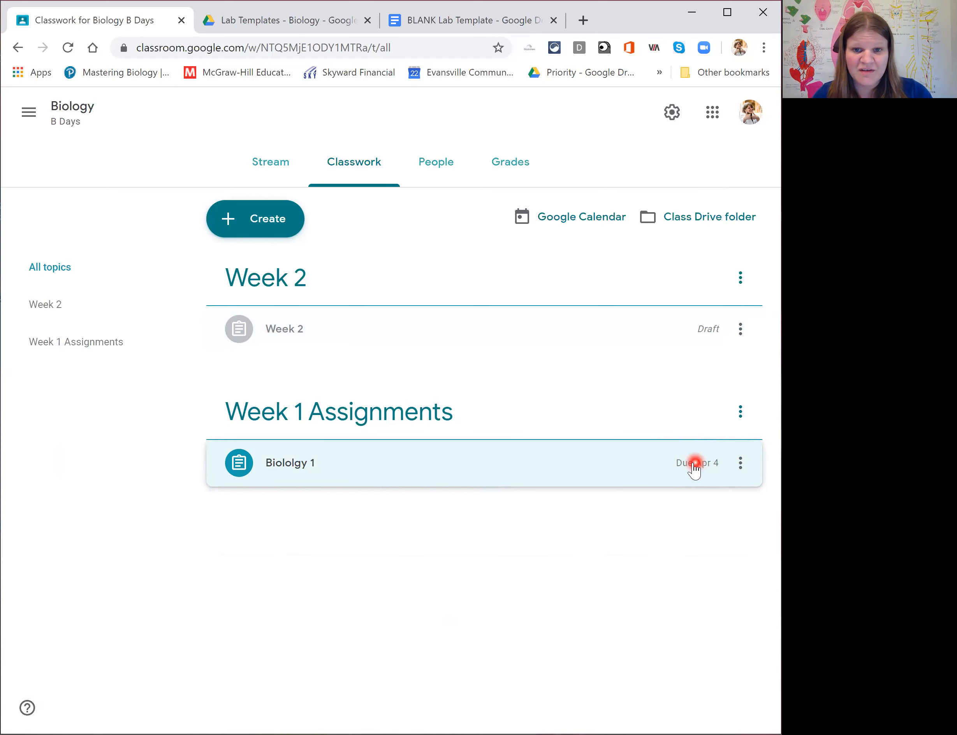
pyautogui.click(627, 469)
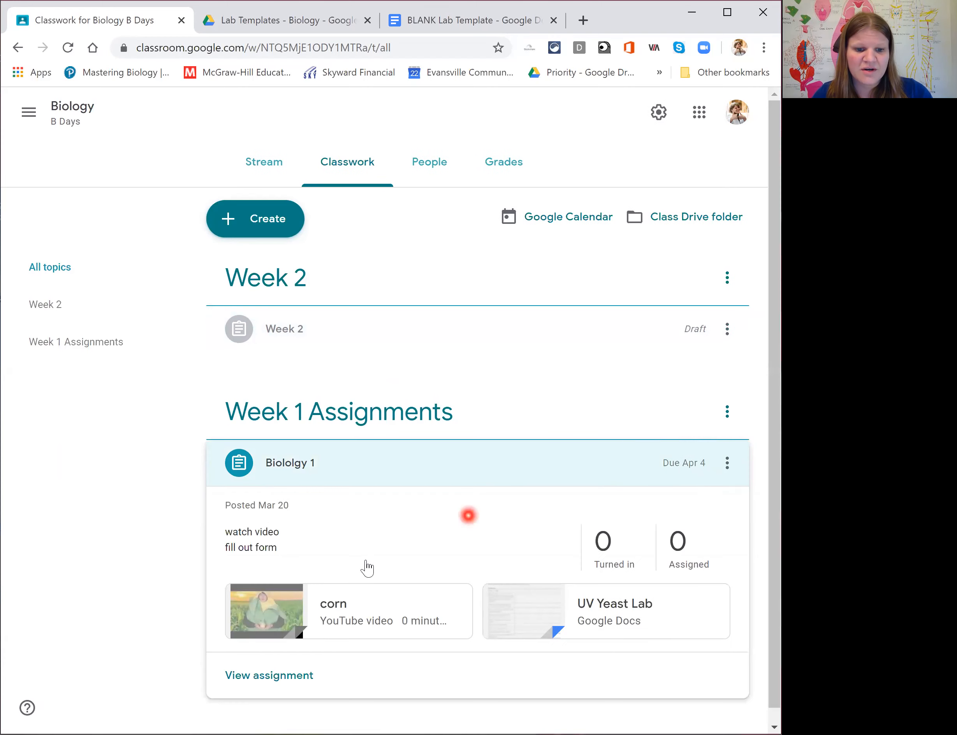
pyautogui.click(282, 675)
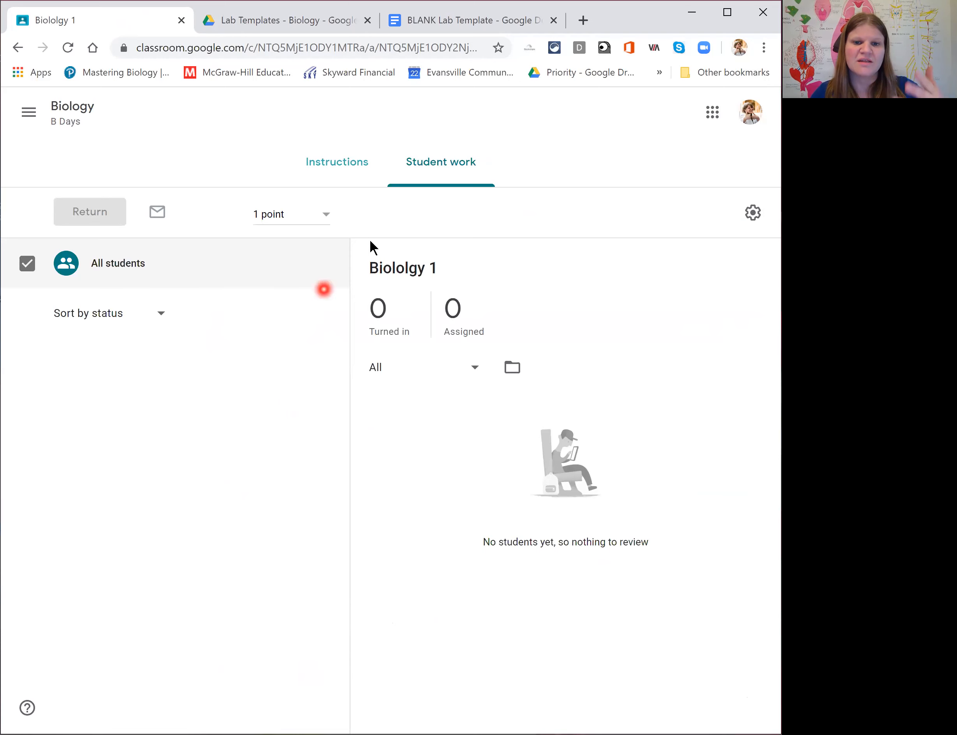
pyautogui.click(343, 165)
pyautogui.click(698, 235)
pyautogui.click(695, 247)
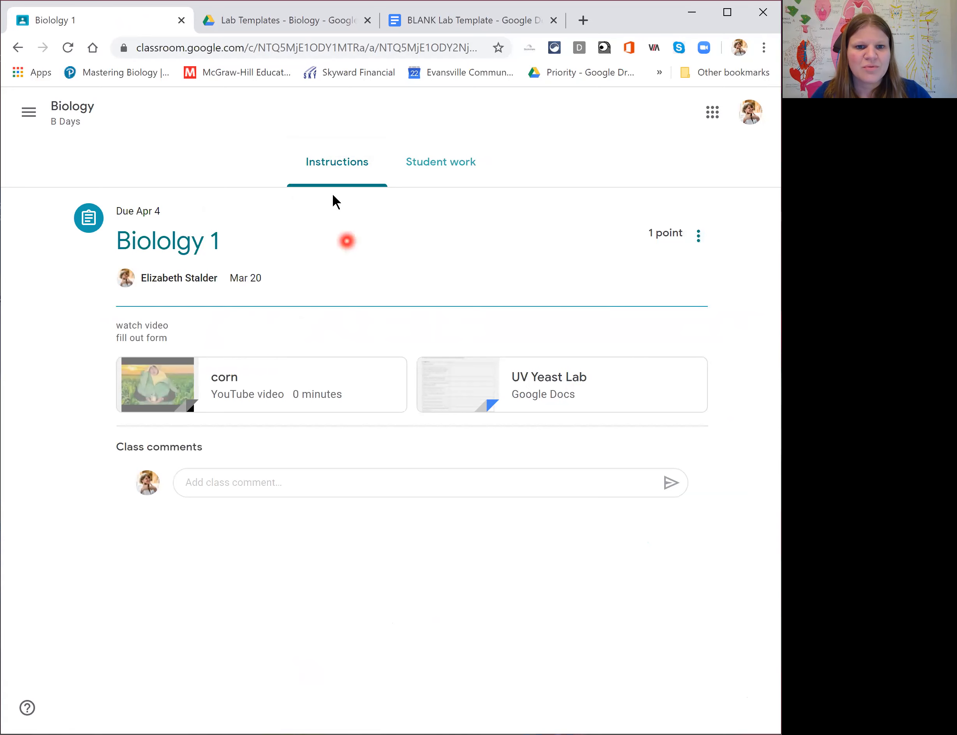
pyautogui.click(440, 163)
pyautogui.click(360, 163)
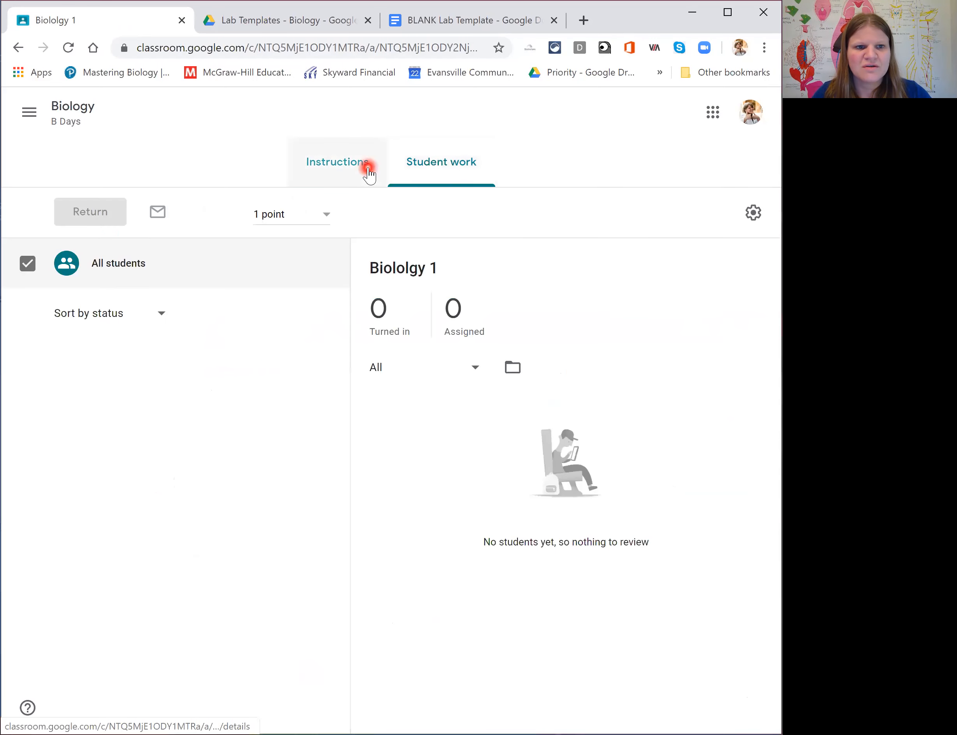
# Step: Go back from the "Biololgy 1" assignment to the class's Classwork page
pyautogui.click(18, 48)
pyautogui.click(18, 49)
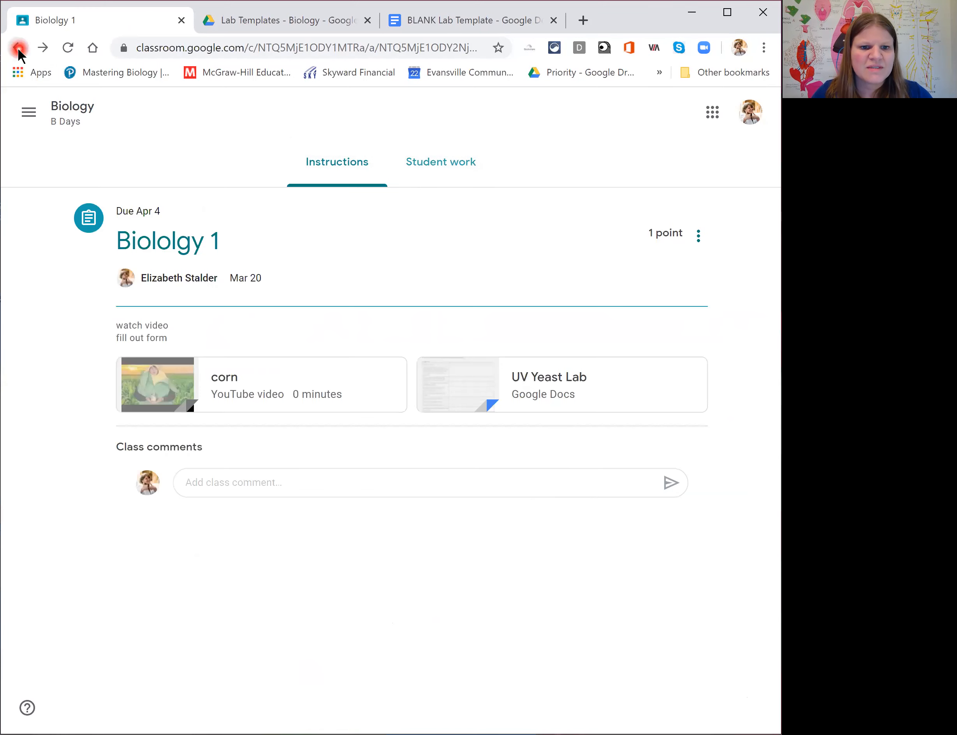
pyautogui.click(18, 49)
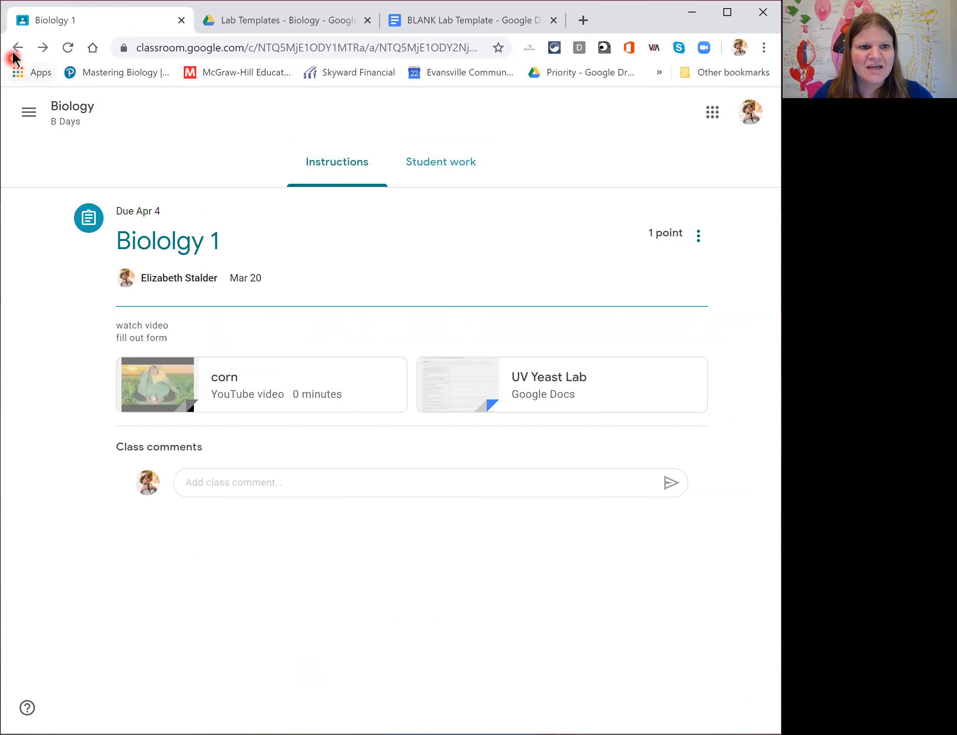
pyautogui.click(18, 48)
pyautogui.click(19, 48)
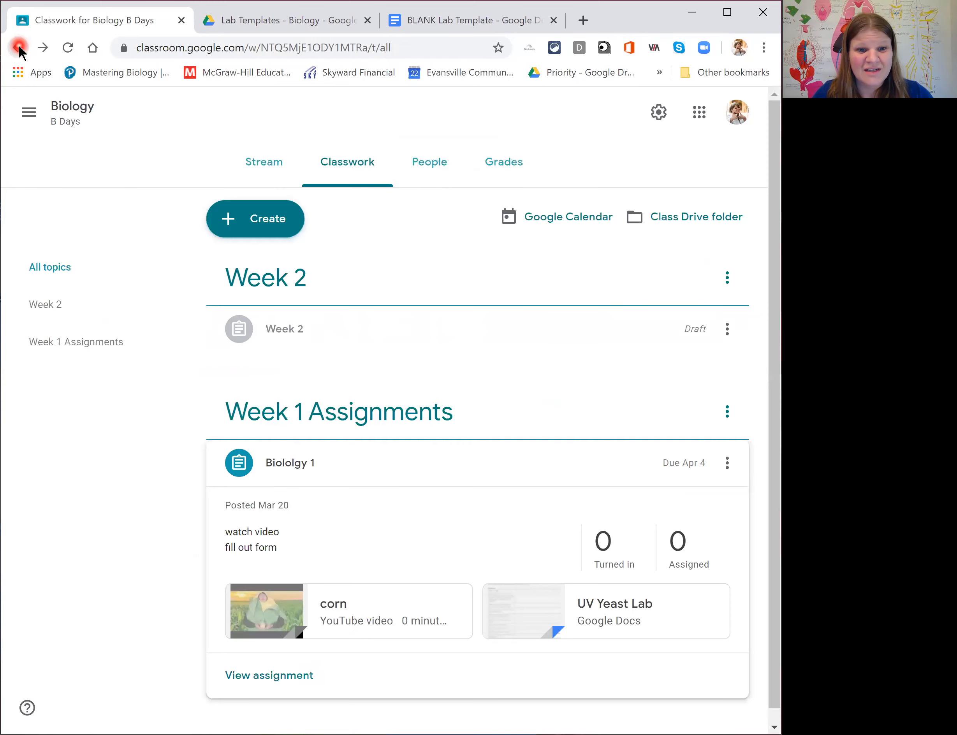
pyautogui.click(372, 534)
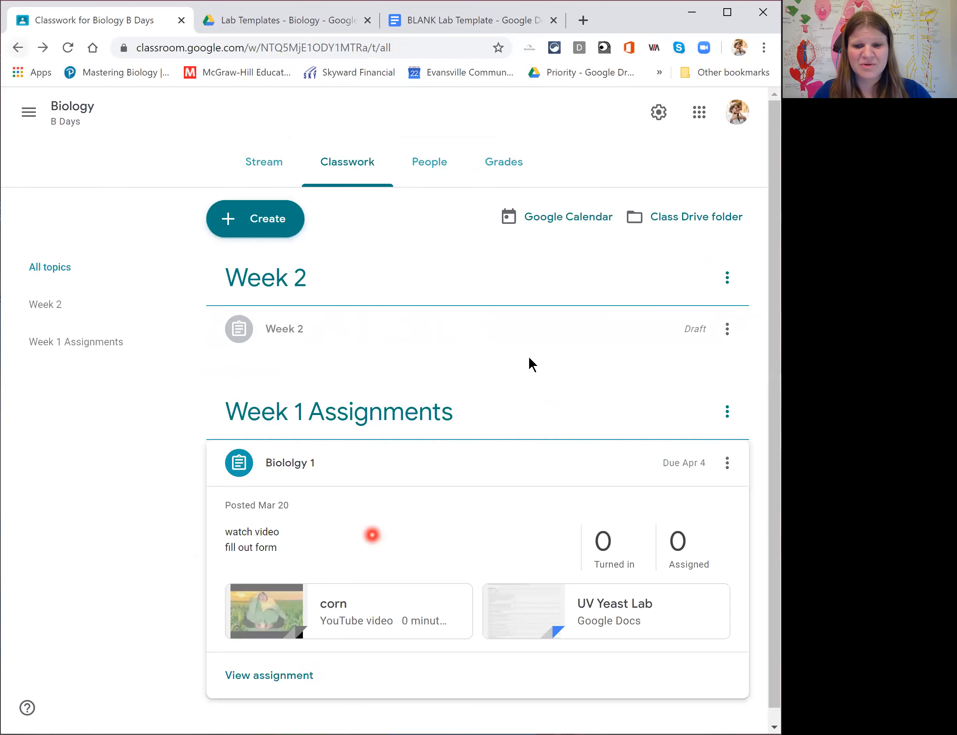
# Step: Open the Week 2 draft for editing and review the student access options of its UV Yeast Lab attachment
pyautogui.click(727, 328)
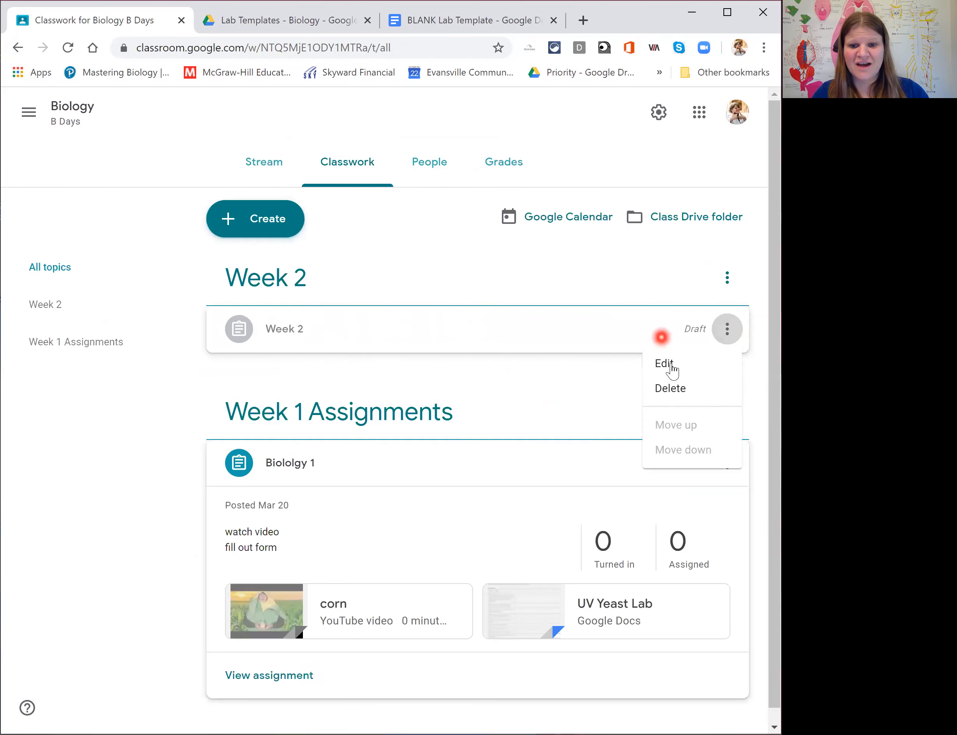
pyautogui.click(666, 364)
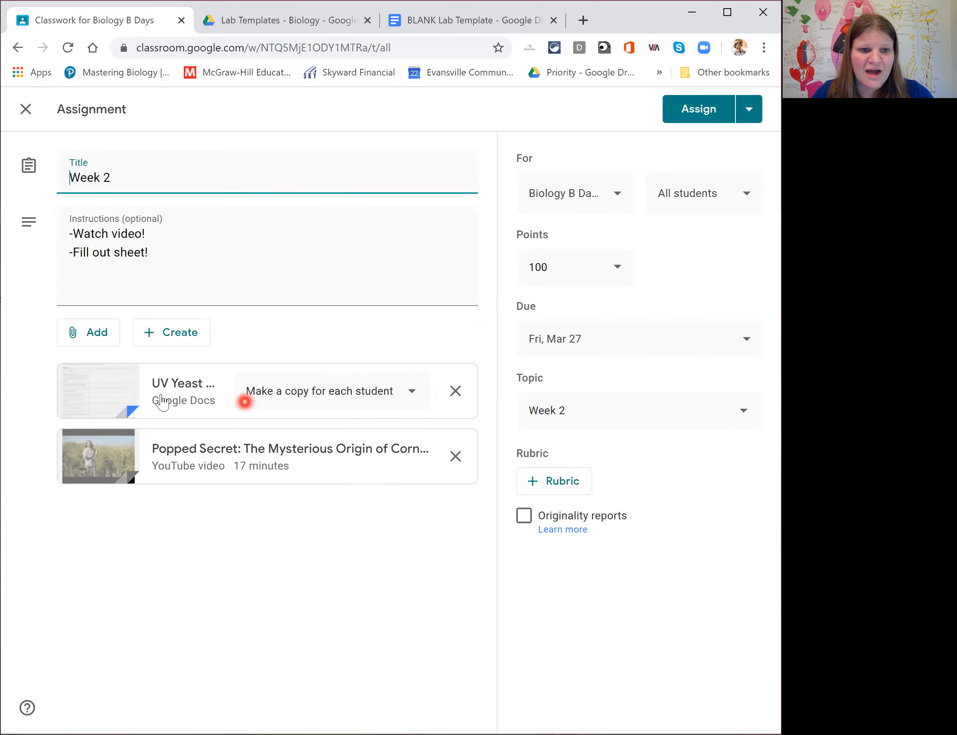
pyautogui.click(404, 394)
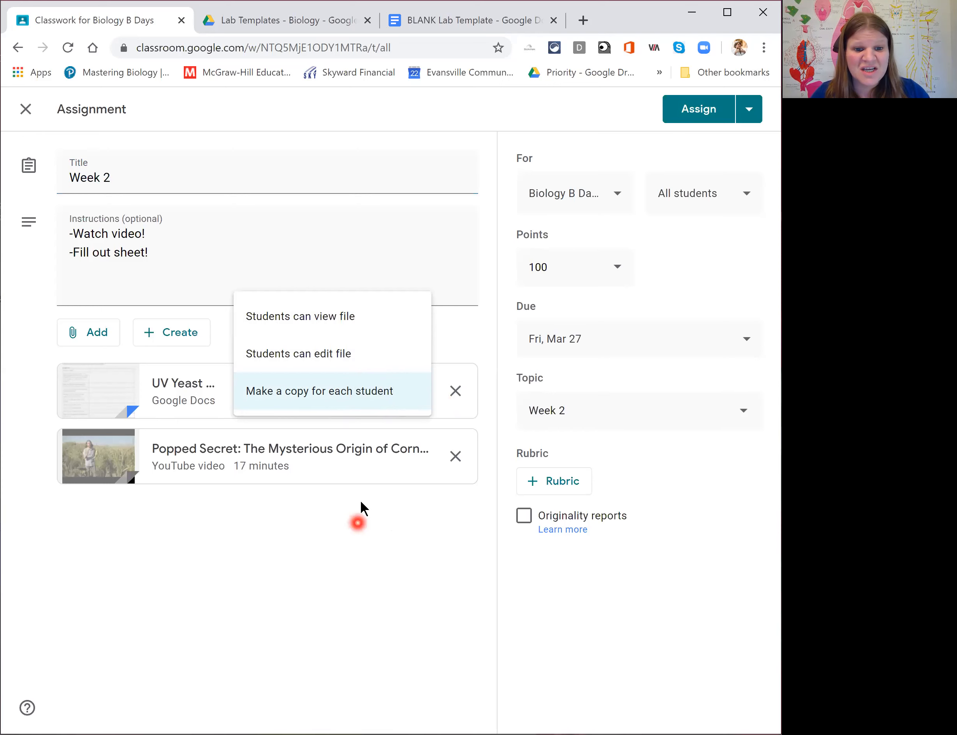
pyautogui.click(349, 566)
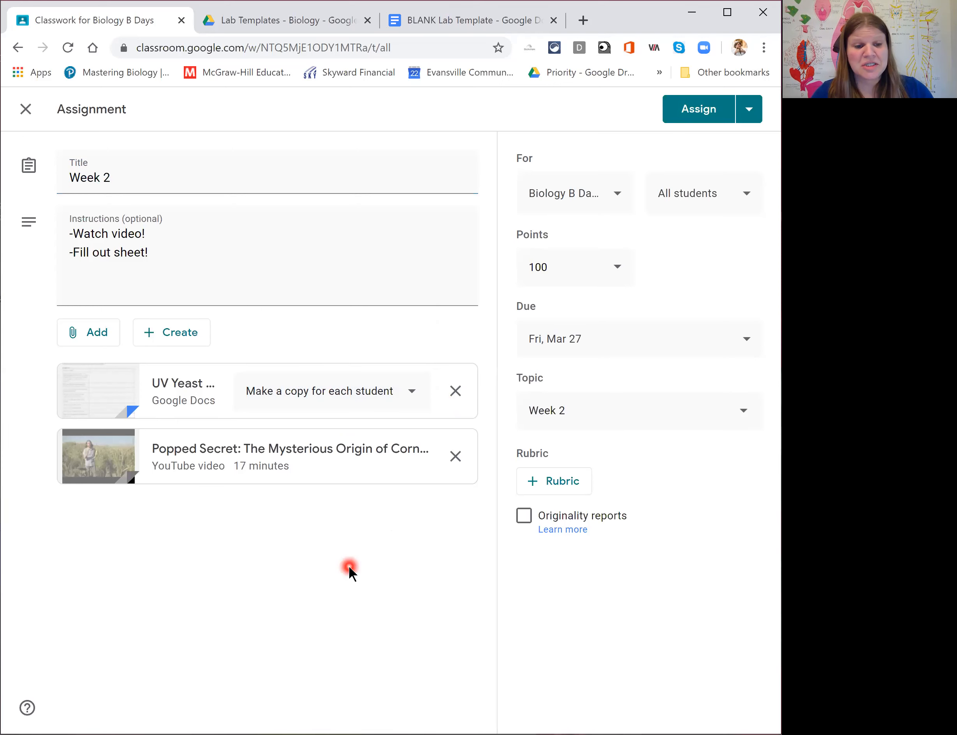
pyautogui.click(348, 391)
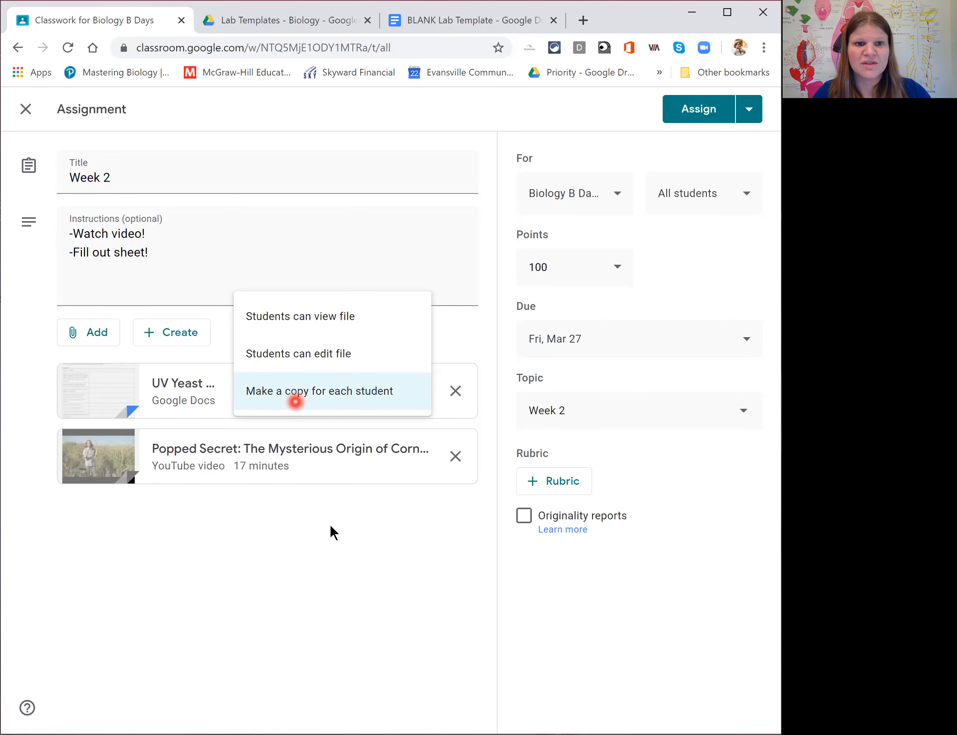
pyautogui.click(319, 538)
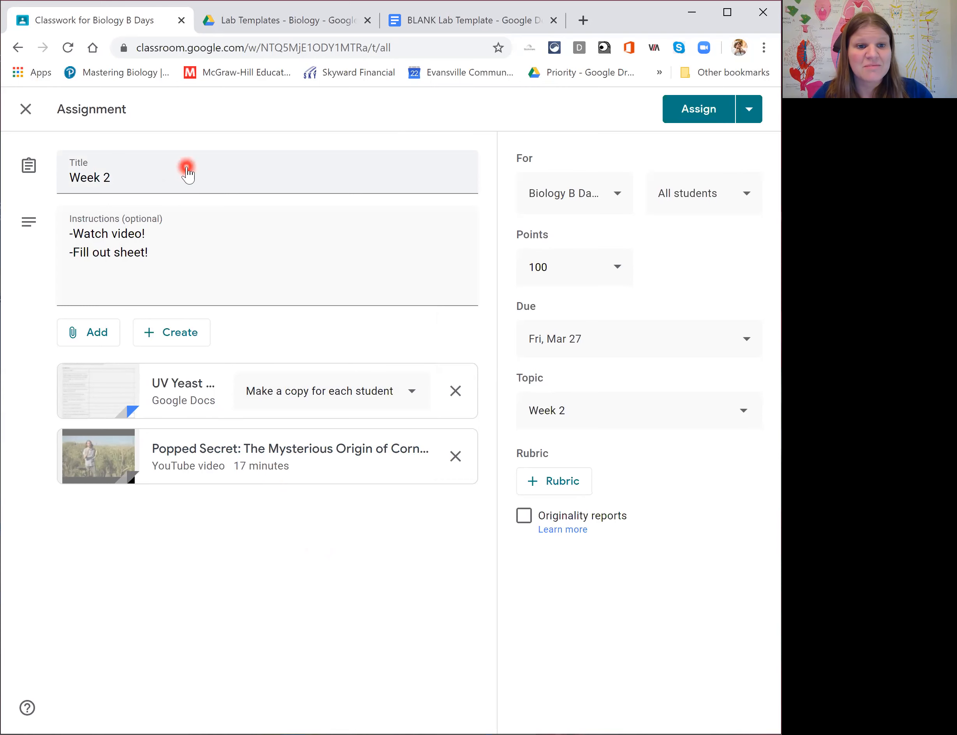
pyautogui.click(188, 182)
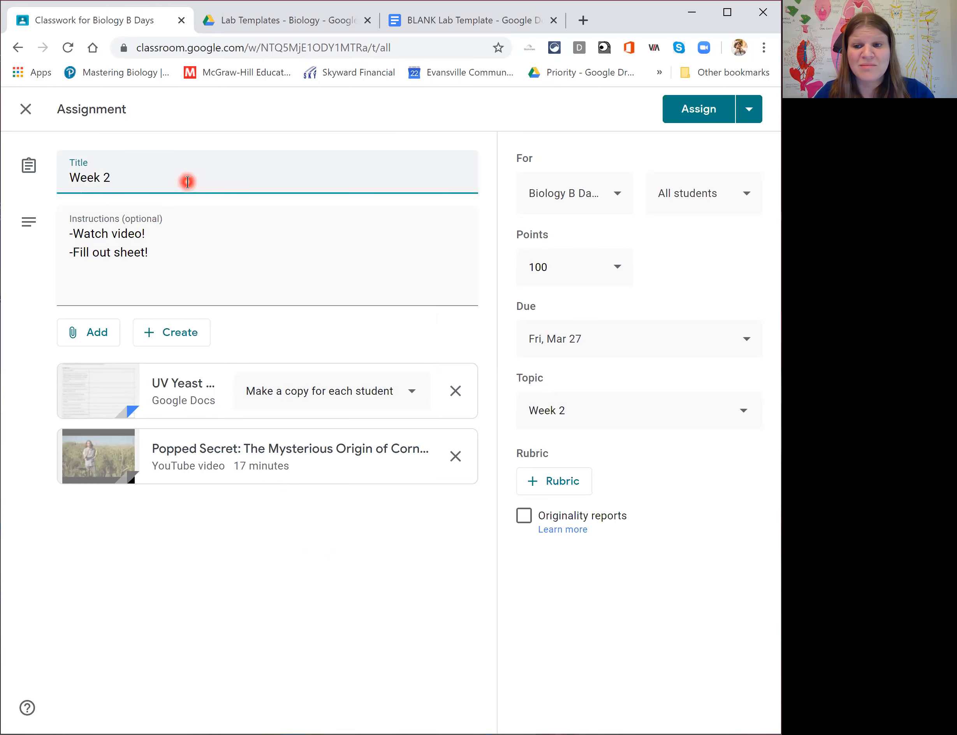